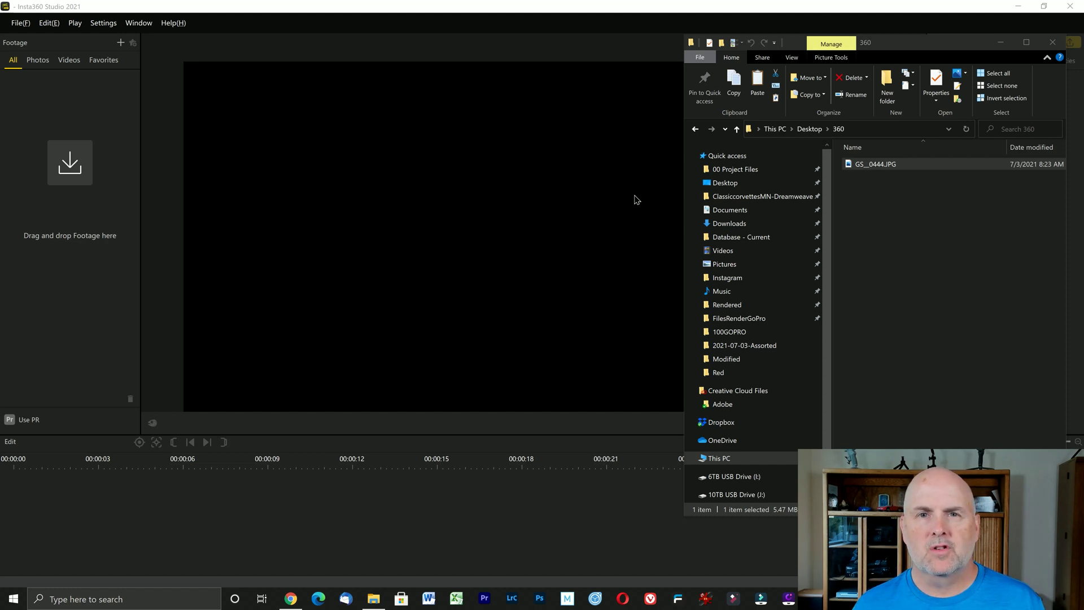
# - Import the 360 photo GS__0444.JPG from the desktop's 360 folder as footage for previewing
pyautogui.click(912, 243)
pyautogui.click(875, 165)
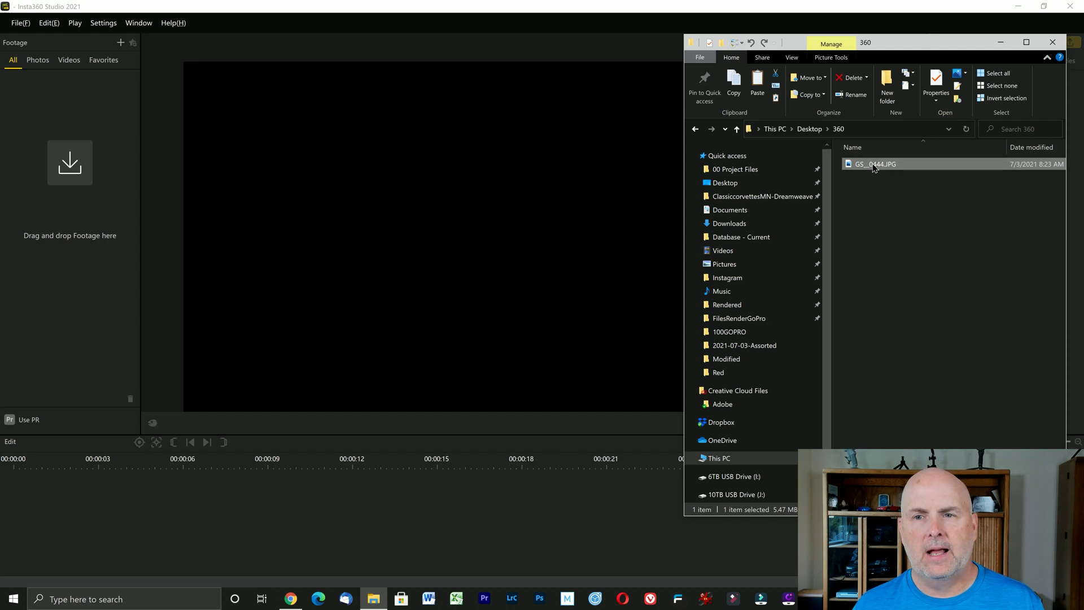
pyautogui.moveTo(872, 167); pyautogui.dragTo(508, 195)
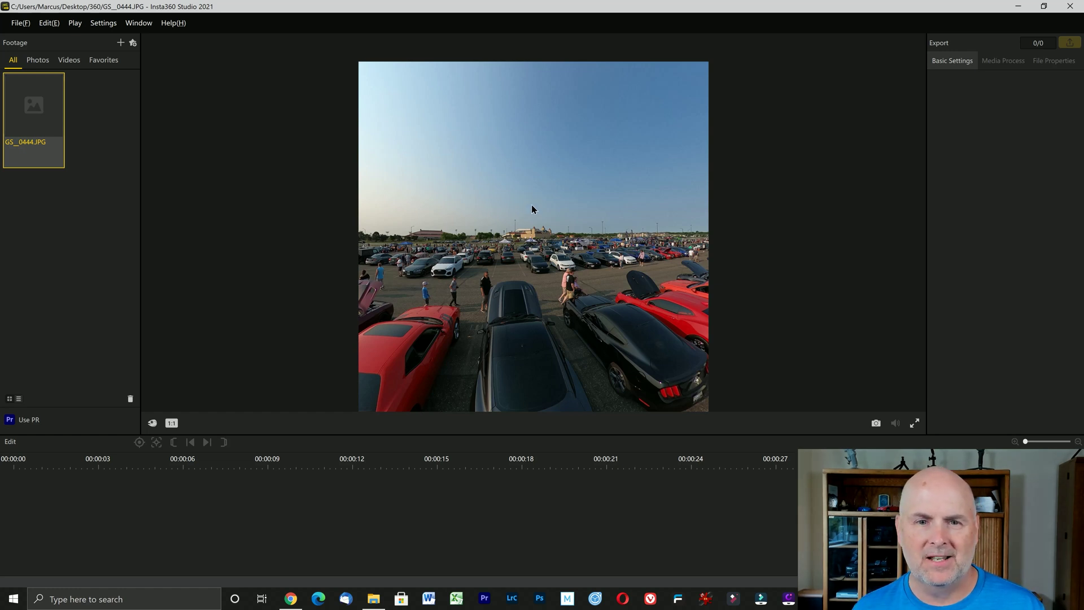
# - Reframe the photo to look down the lane of parked cars with the man in blue, and save a screenshot in the 360 folder
pyautogui.moveTo(513, 254); pyautogui.dragTo(545, 129)
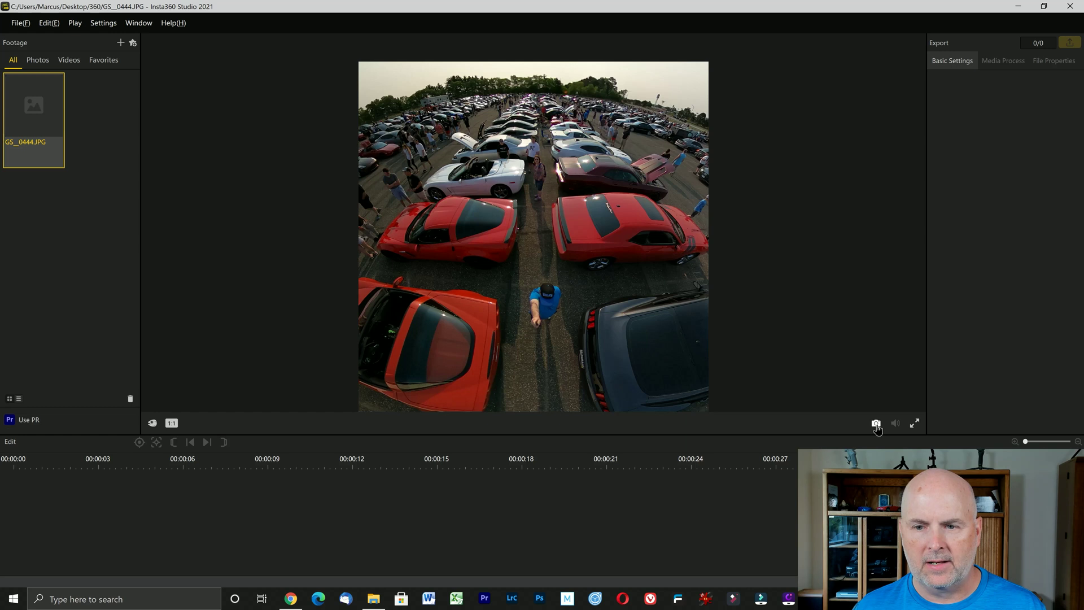
pyautogui.click(876, 424)
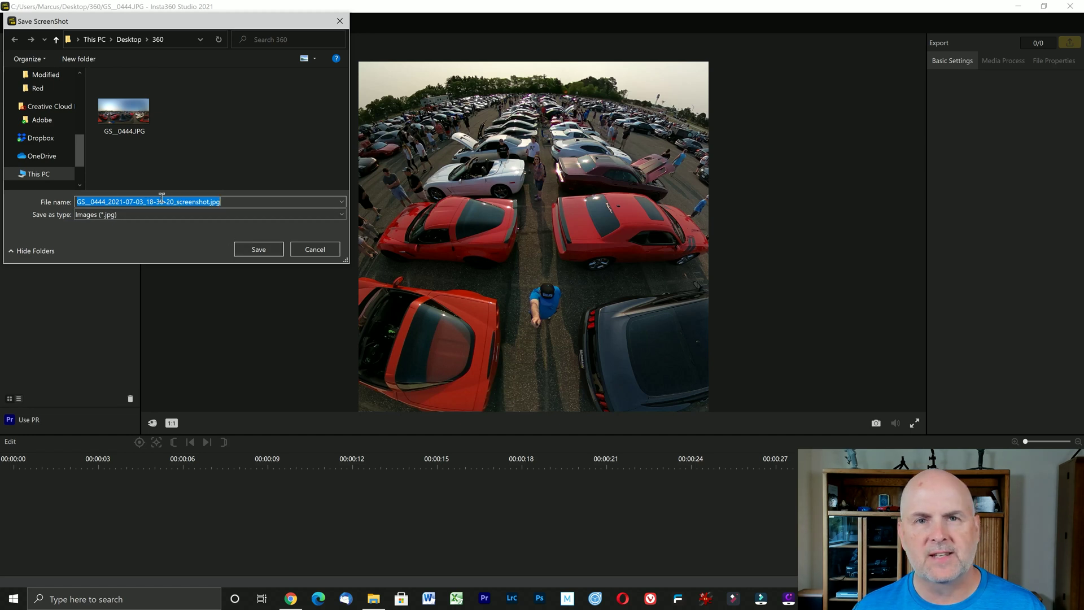
pyautogui.click(253, 253)
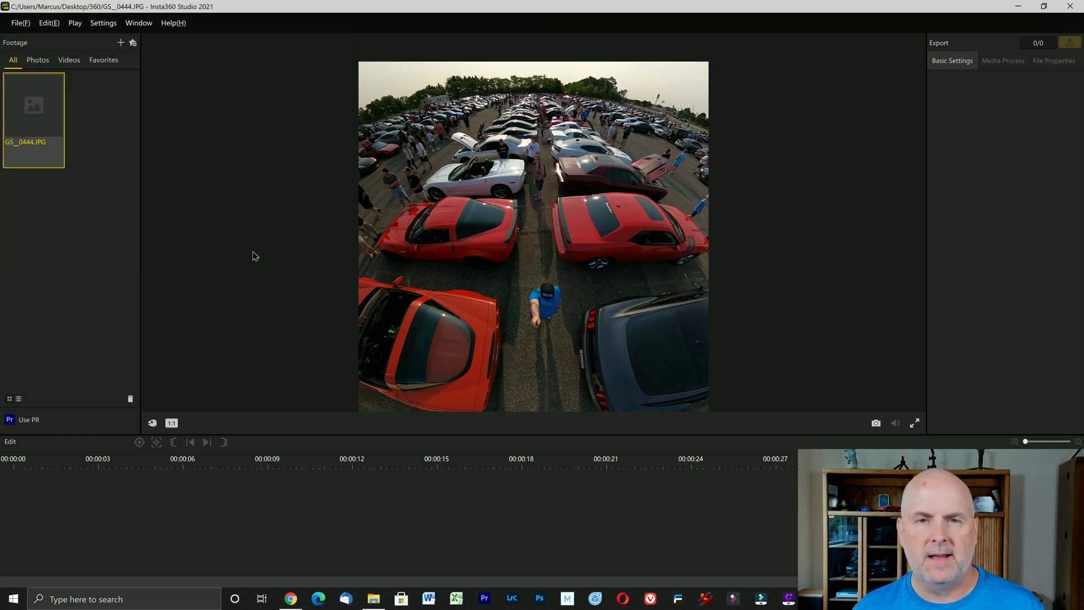
# - Reframe the photo on the dark car's rear with the horizon and sky above, and save a screenshot in the 360 folder
pyautogui.moveTo(592, 204); pyautogui.dragTo(537, 339)
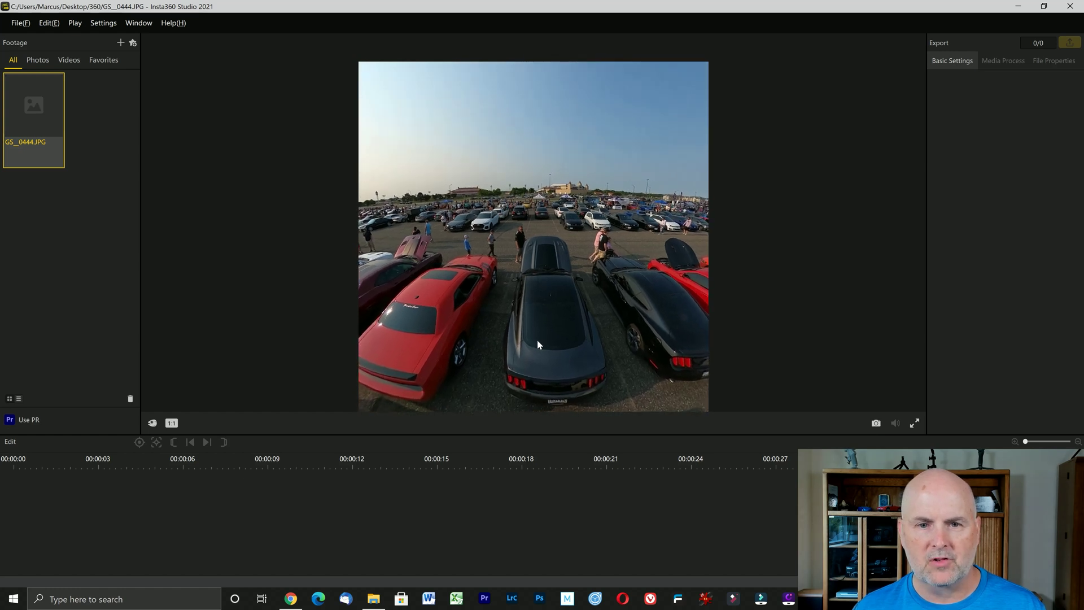
pyautogui.click(876, 423)
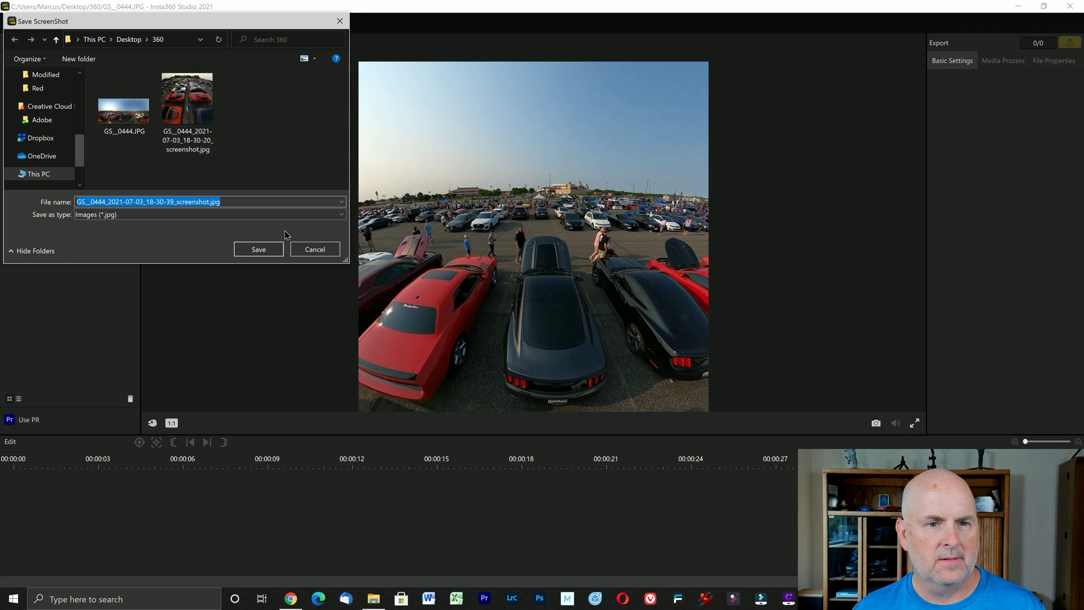
pyautogui.click(258, 249)
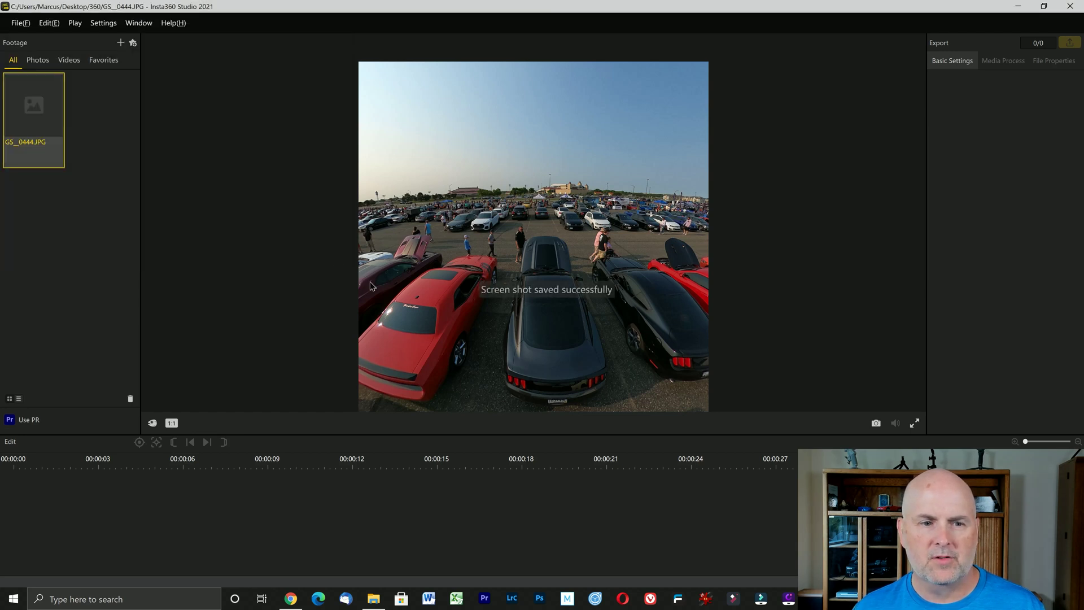
# - Set the aspect ratio to 9:16, reframe down the car lane with the man in blue, and save a screenshot
pyautogui.click(171, 423)
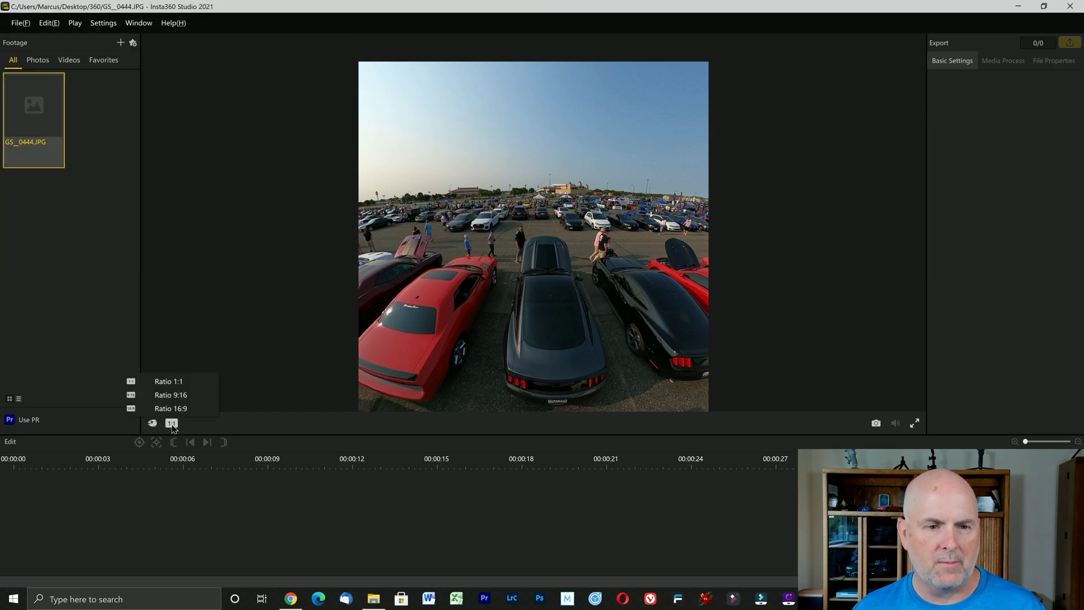
pyautogui.click(175, 395)
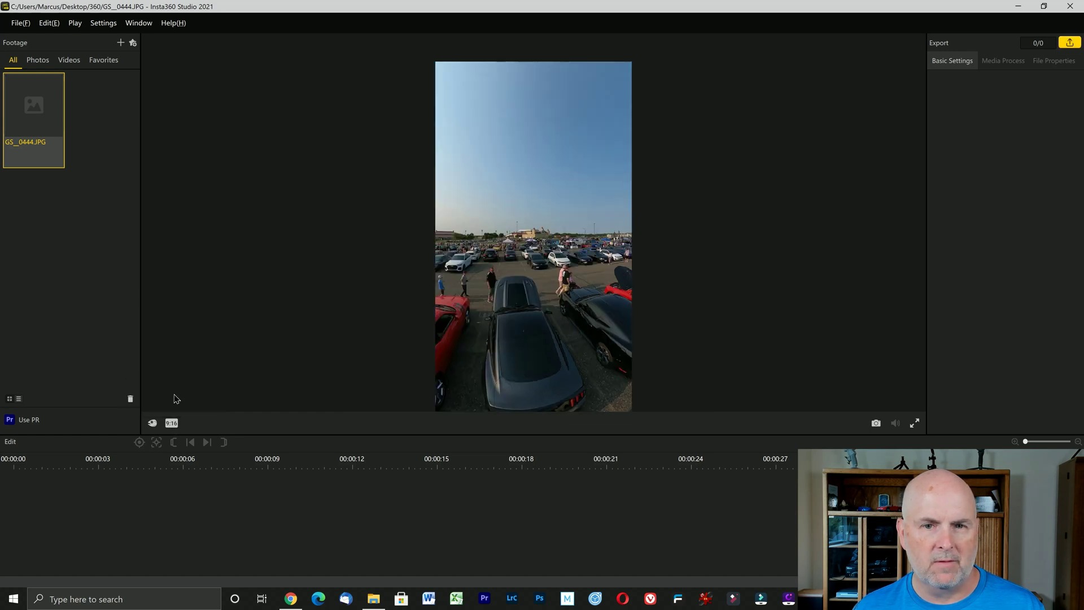
pyautogui.moveTo(509, 341); pyautogui.dragTo(508, 210)
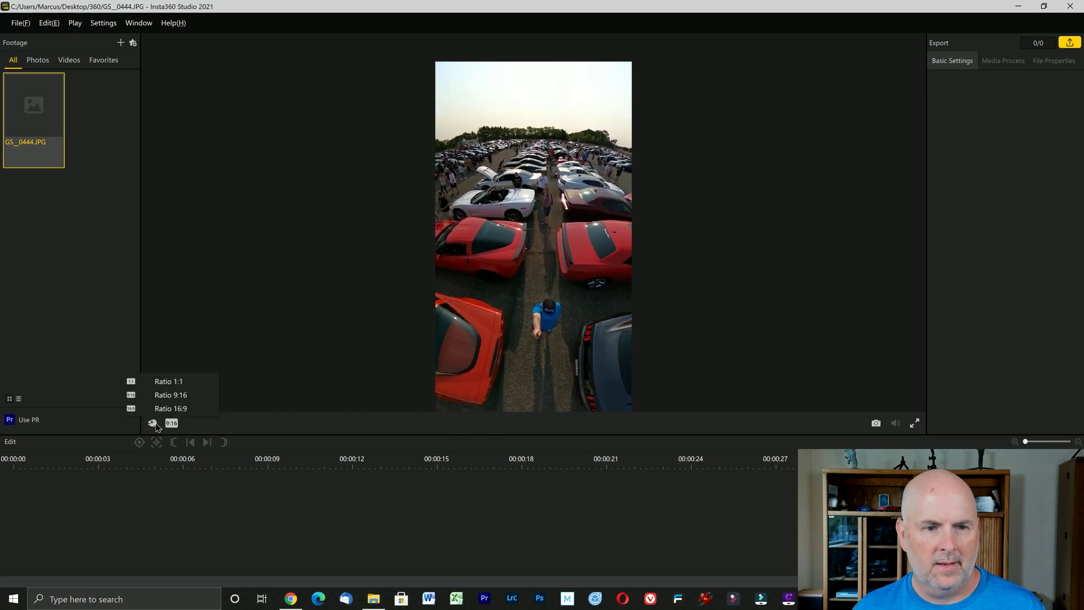
pyautogui.click(875, 423)
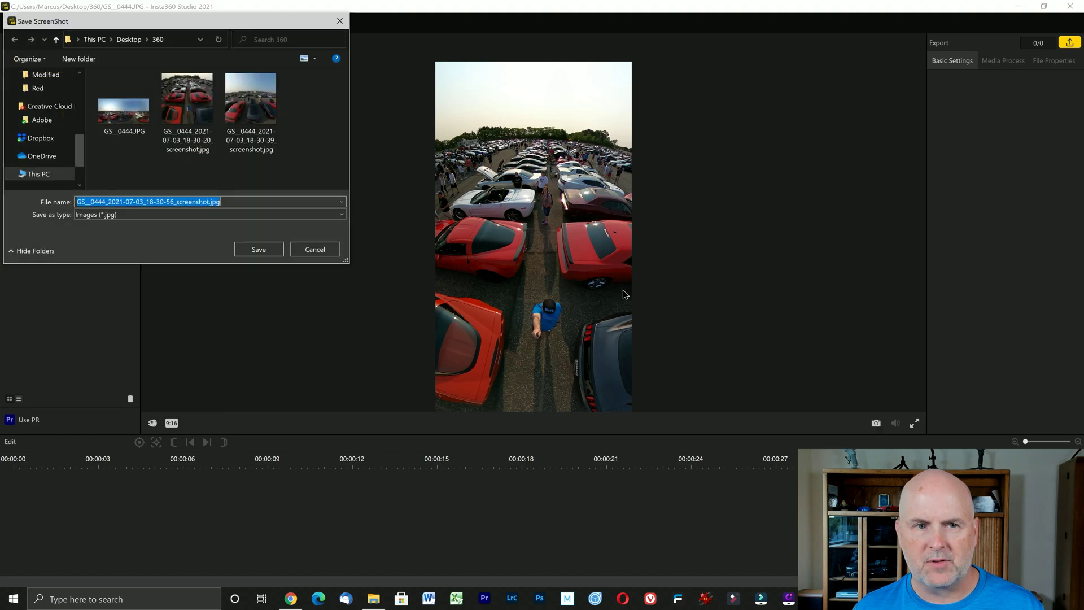
pyautogui.click(268, 247)
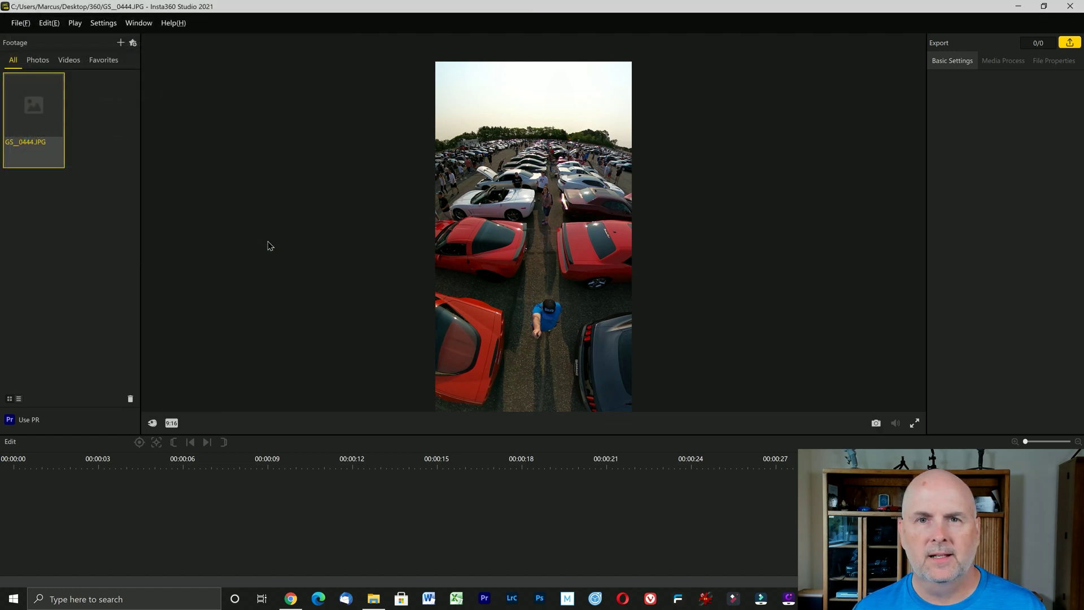
# - Switch the 9:16 frame to the Tiny Planet view, enlarge and centre the globe, and save a screenshot
pyautogui.moveTo(152, 426)
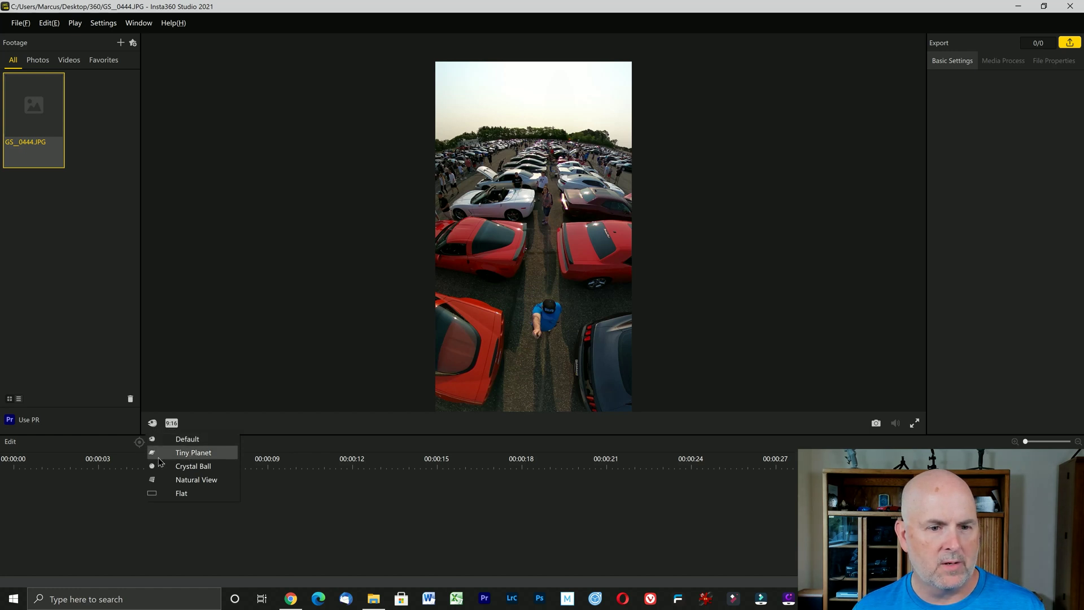
pyautogui.click(200, 454)
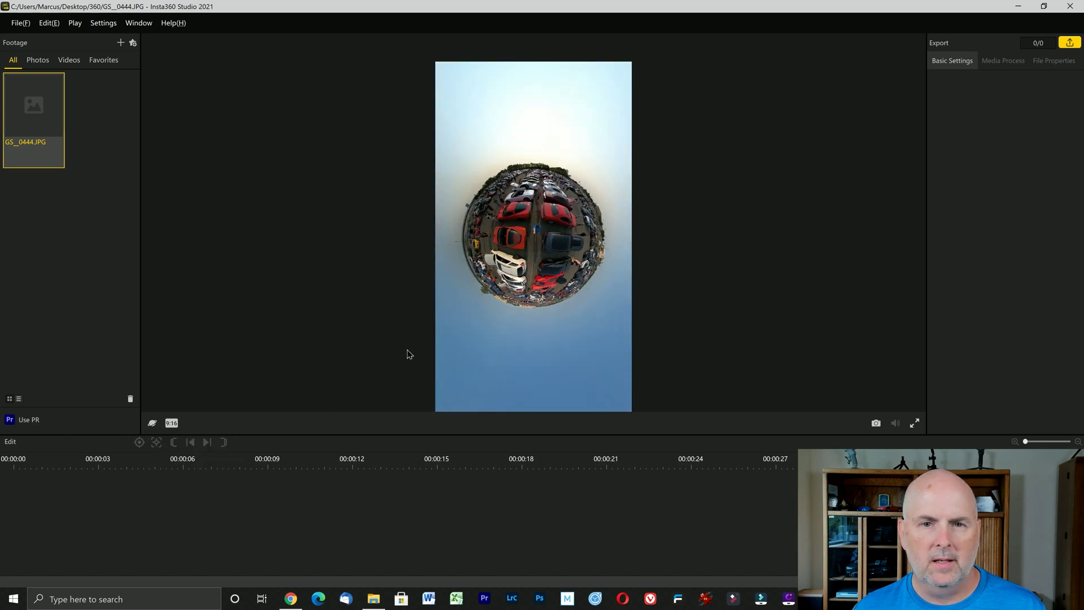
pyautogui.scroll(2, 522, 231)
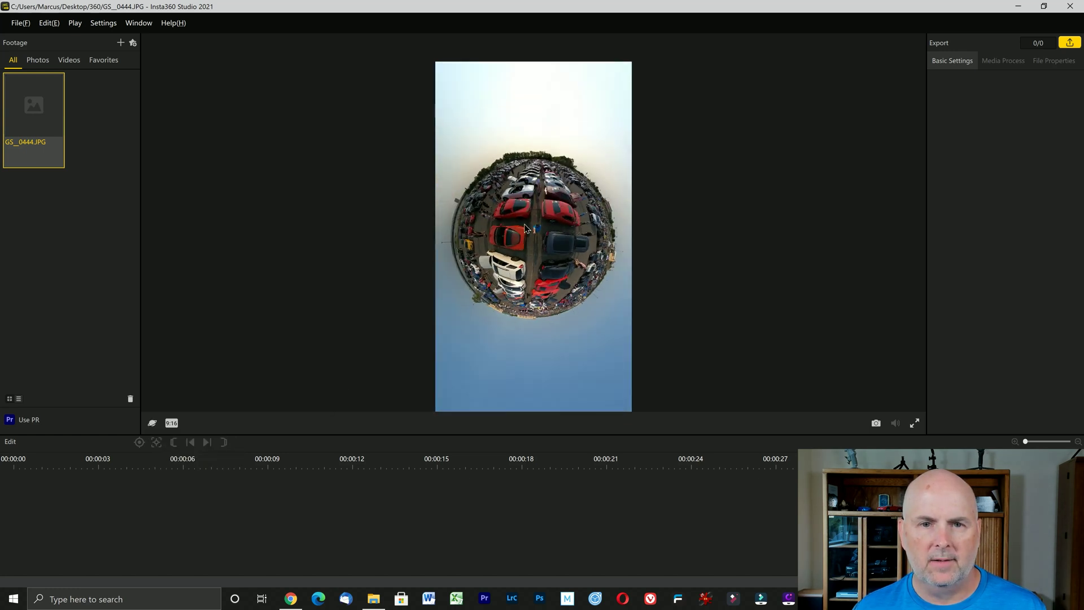
pyautogui.scroll(-1, 529, 226)
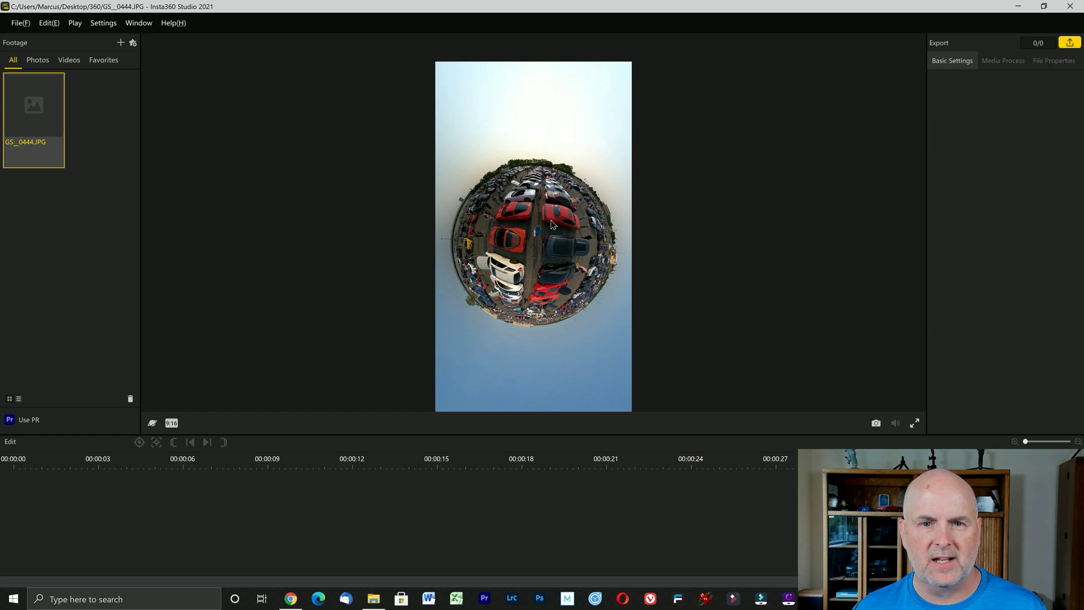
pyautogui.moveTo(550, 223); pyautogui.dragTo(533, 216)
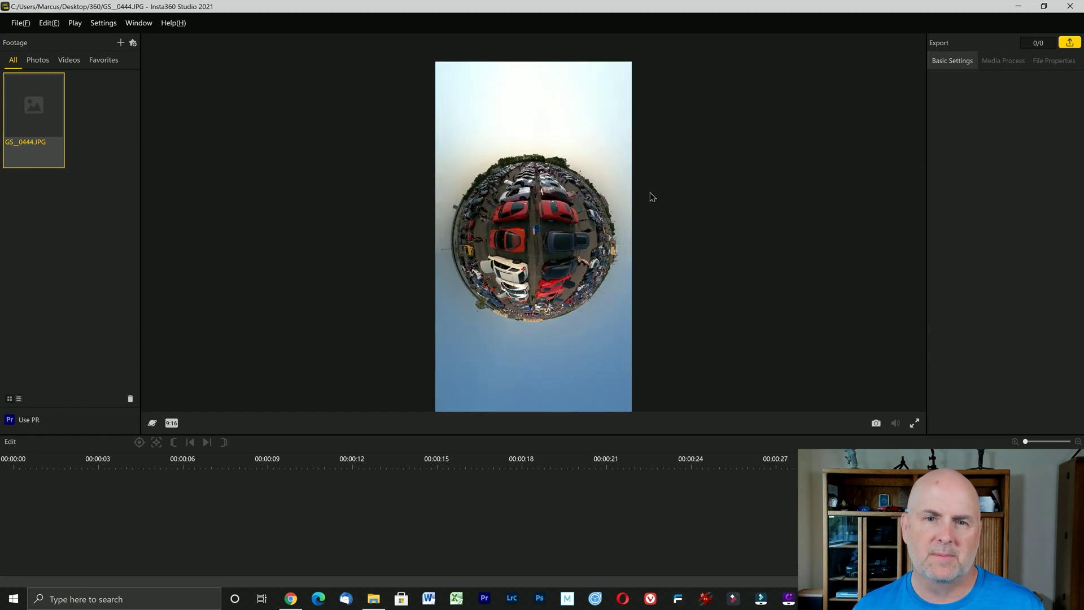
pyautogui.click(876, 423)
pyautogui.click(260, 250)
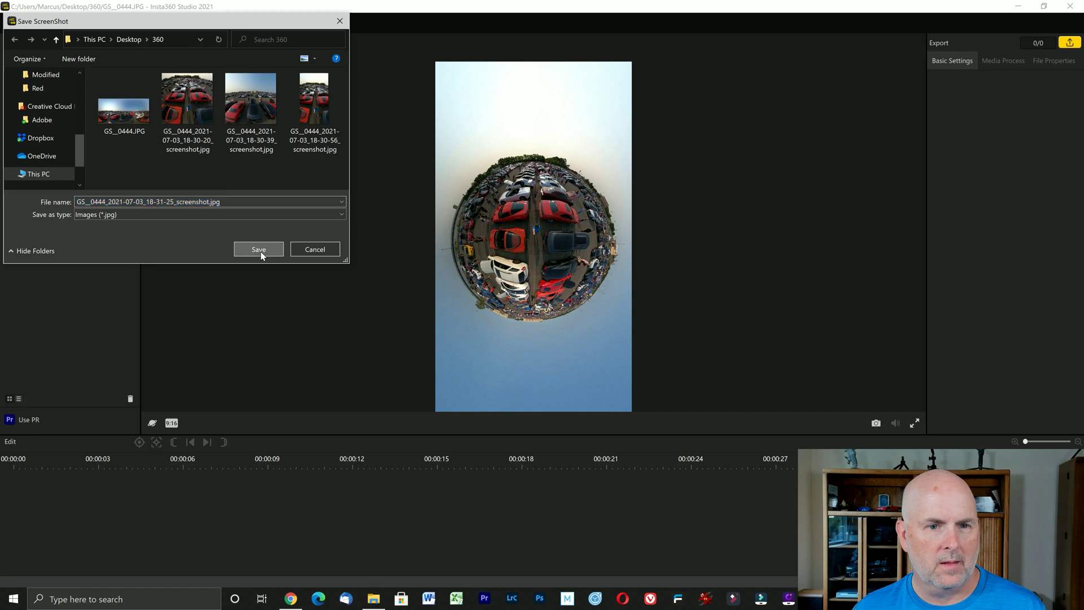
# - Set the tiny planet's aspect ratio to 1:1 and turn the view straight down on the man between the two car rows
pyautogui.click(171, 423)
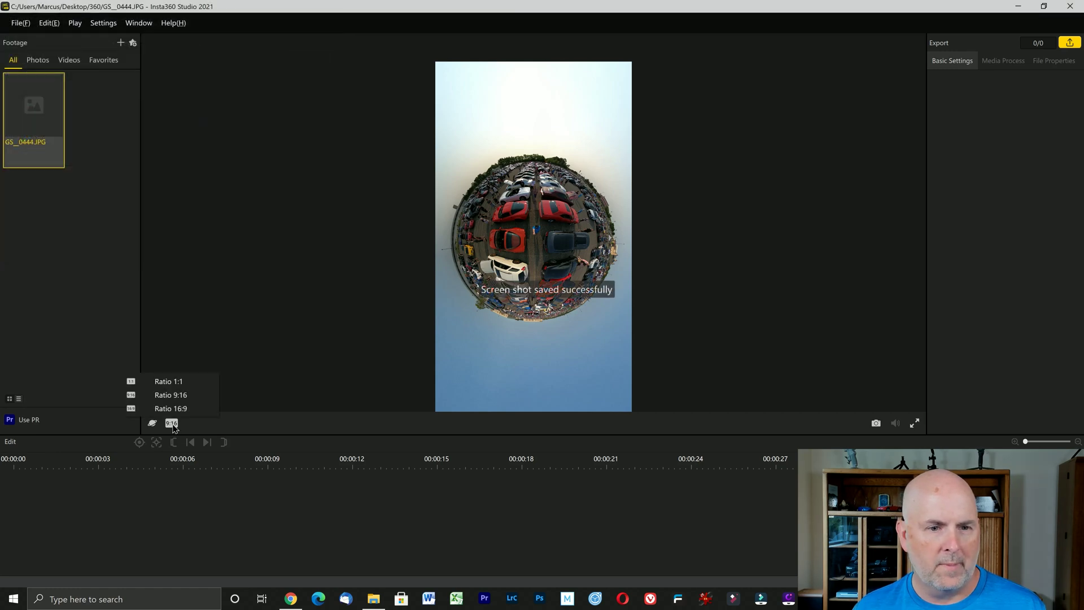
pyautogui.click(172, 385)
pyautogui.moveTo(508, 294); pyautogui.dragTo(529, 98)
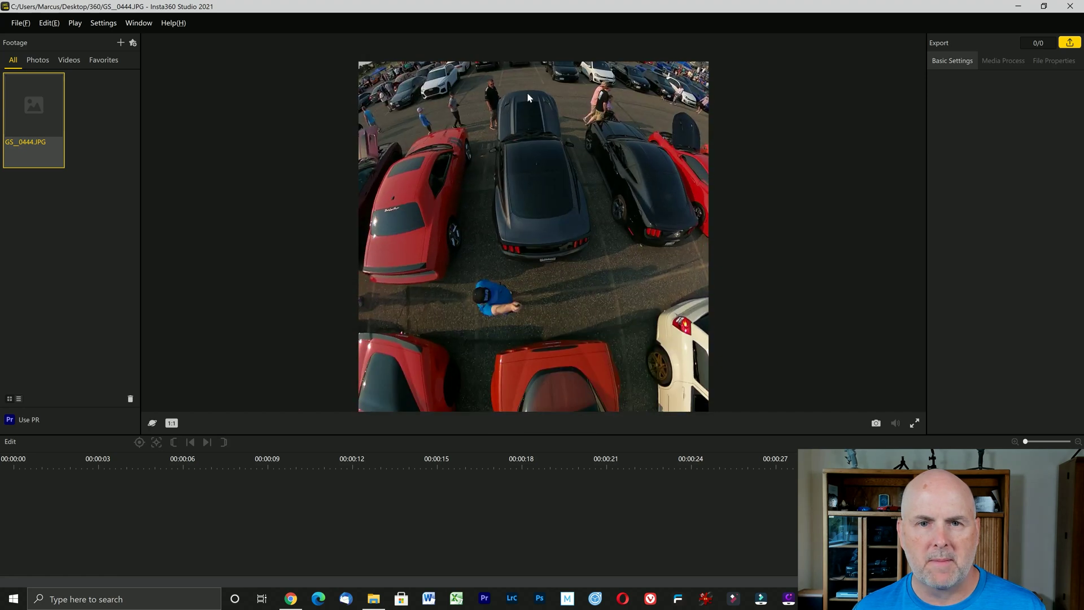
pyautogui.moveTo(514, 282); pyautogui.dragTo(517, 183)
# - Size the tiny planet so the whole globe nearly fills the square frame, and save a screenshot in the 360 folder
pyautogui.scroll(-2, 513, 192)
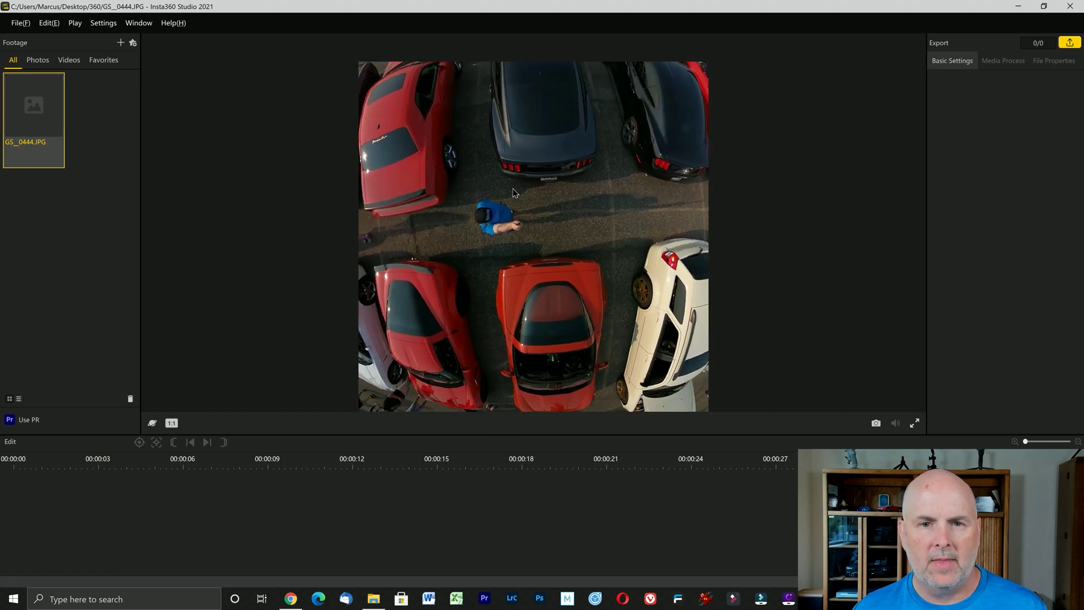
pyautogui.scroll(4, 513, 192)
pyautogui.scroll(-3, 512, 192)
pyautogui.scroll(-5, 514, 194)
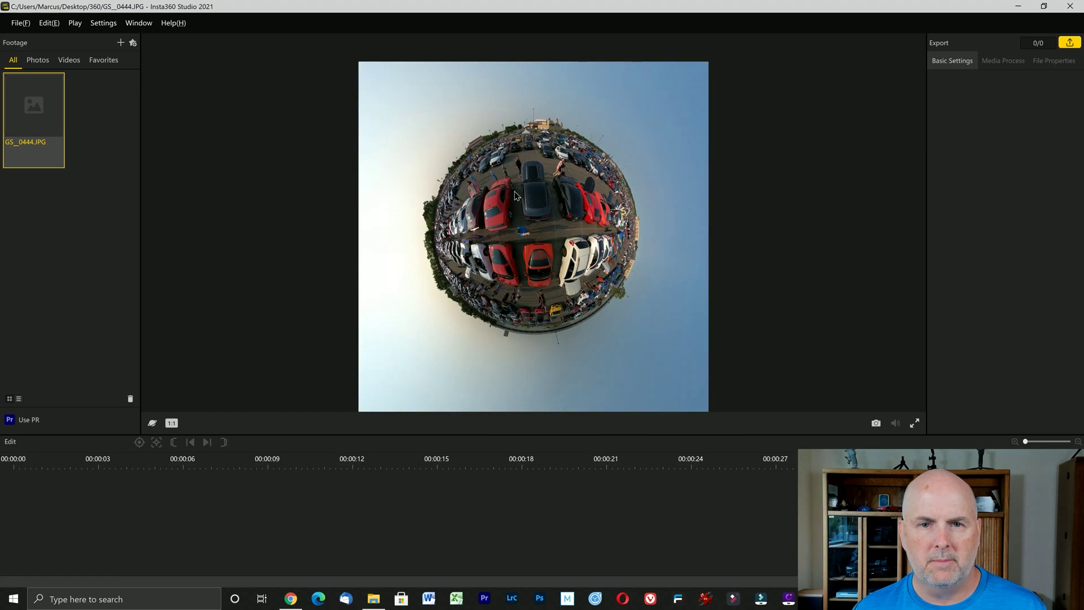
pyautogui.scroll(2, 517, 194)
pyautogui.scroll(3, 520, 196)
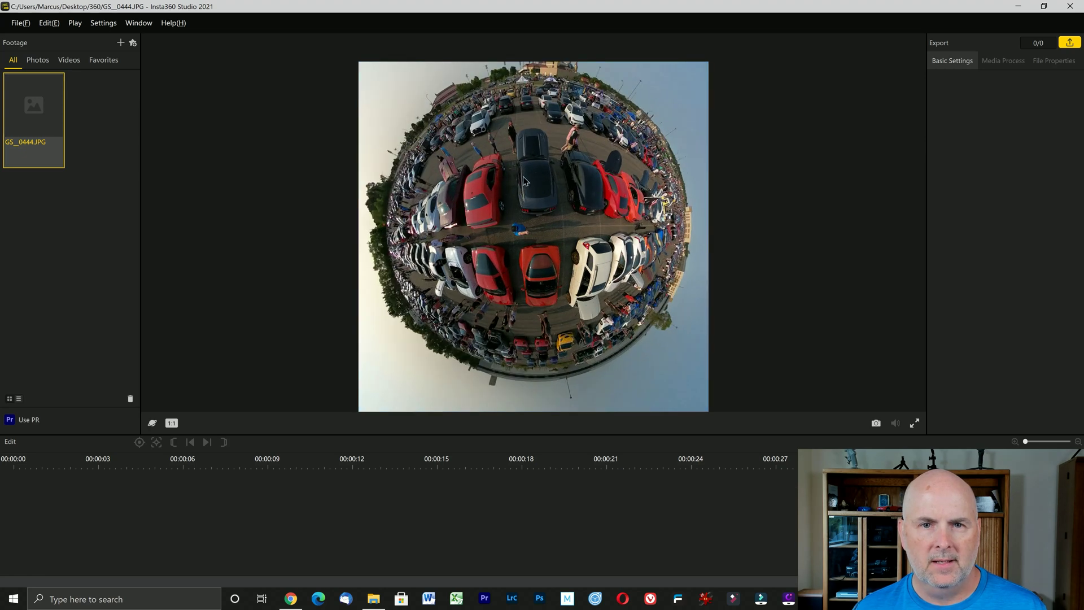
pyautogui.click(876, 424)
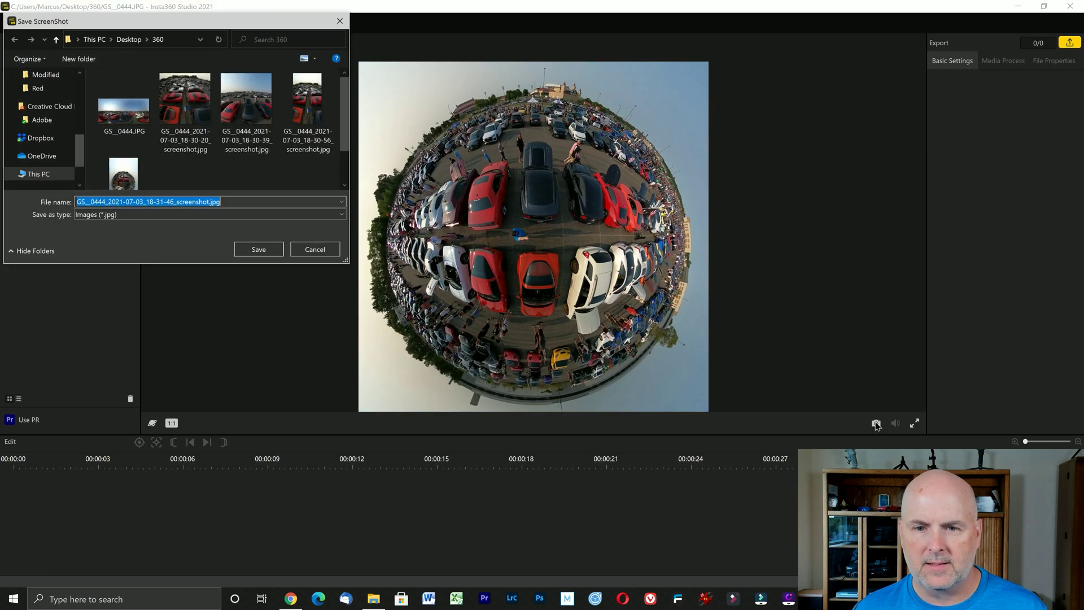
pyautogui.click(267, 247)
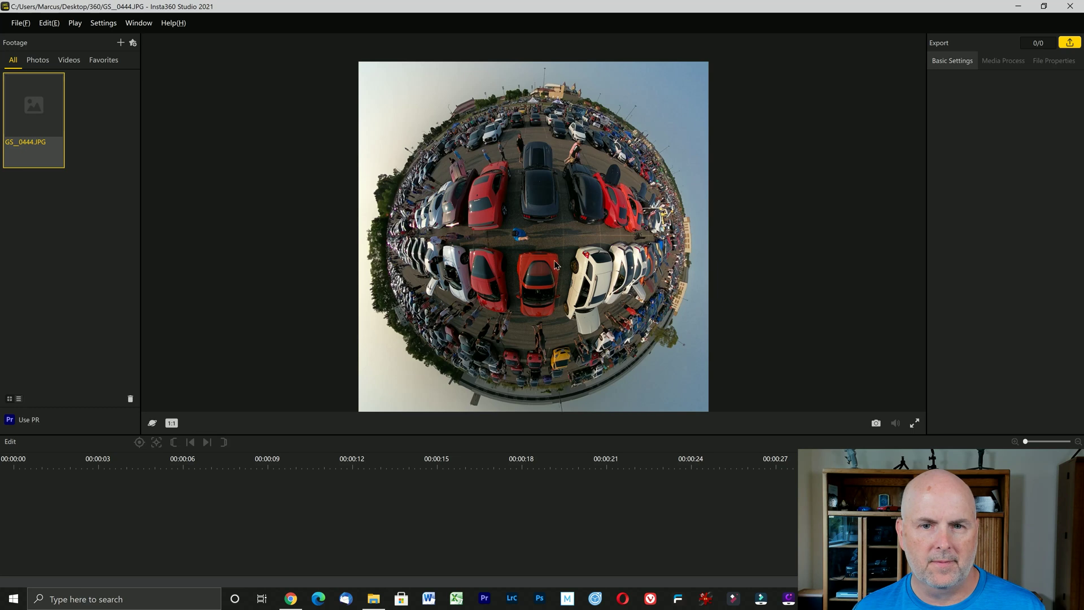
# - Switch to the Crystal Ball view, turn it so the car rows run horizontally inside the ball, and save a screenshot
pyautogui.scroll(6, 517, 242)
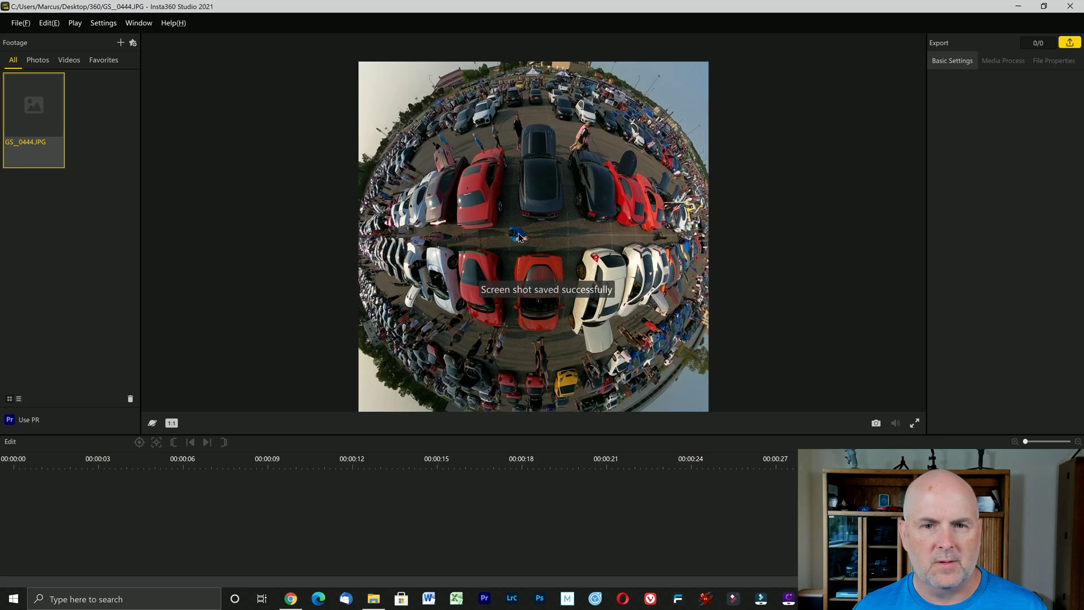
pyautogui.moveTo(486, 223); pyautogui.dragTo(424, 252)
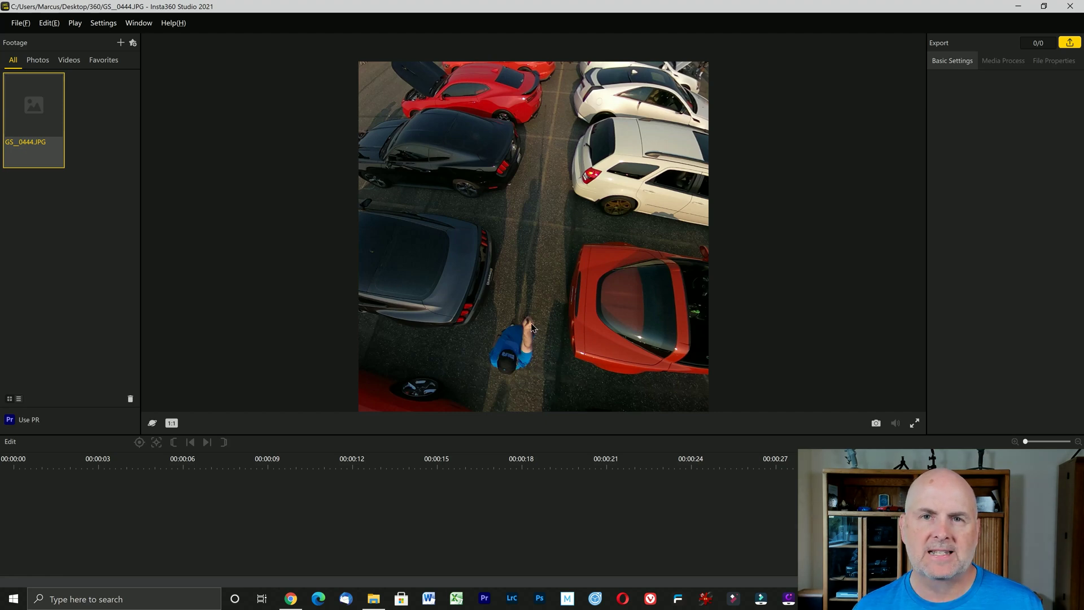
pyautogui.scroll(-10, 531, 321)
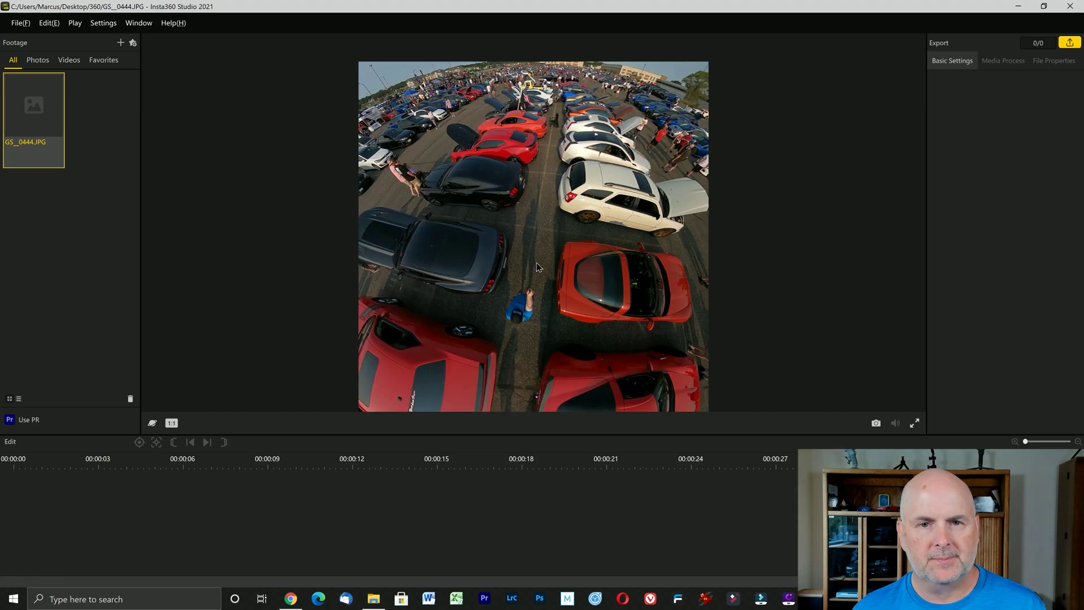
pyautogui.click(152, 423)
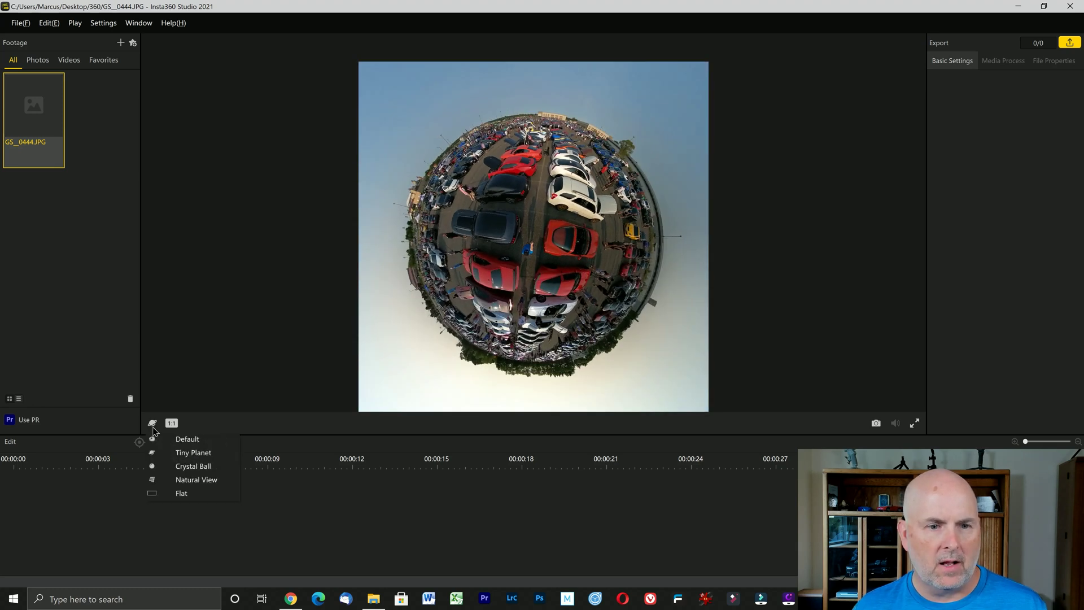
pyautogui.click(170, 468)
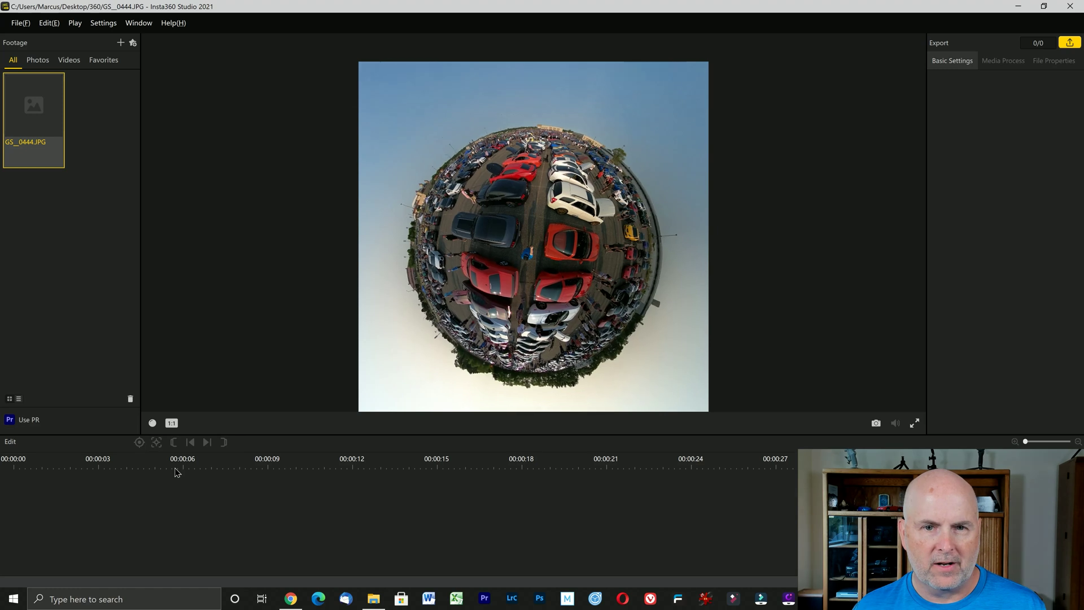
pyautogui.moveTo(569, 319); pyautogui.dragTo(536, 124)
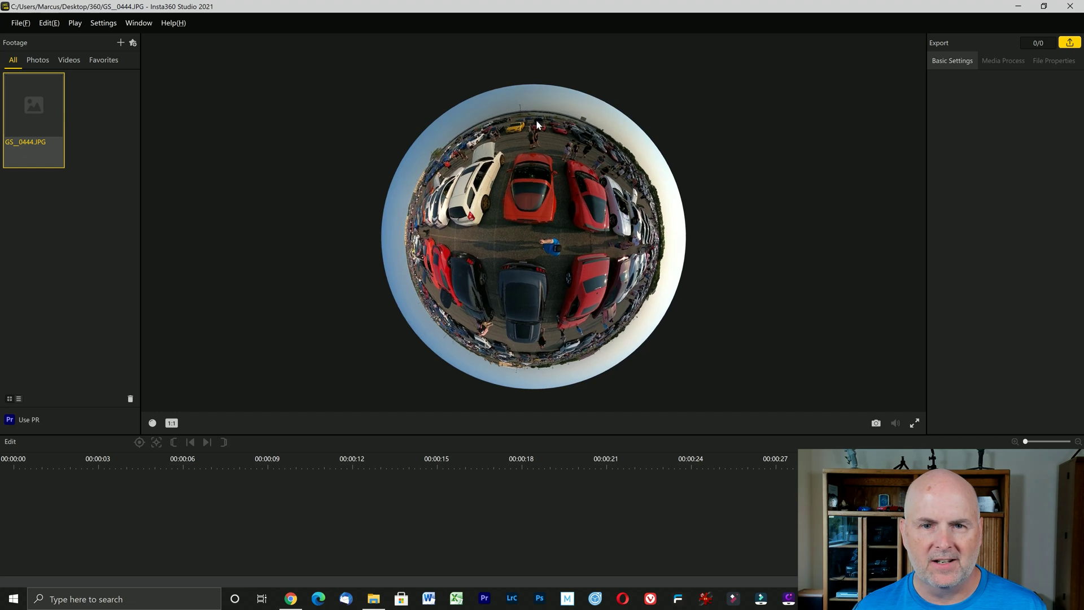
pyautogui.click(877, 428)
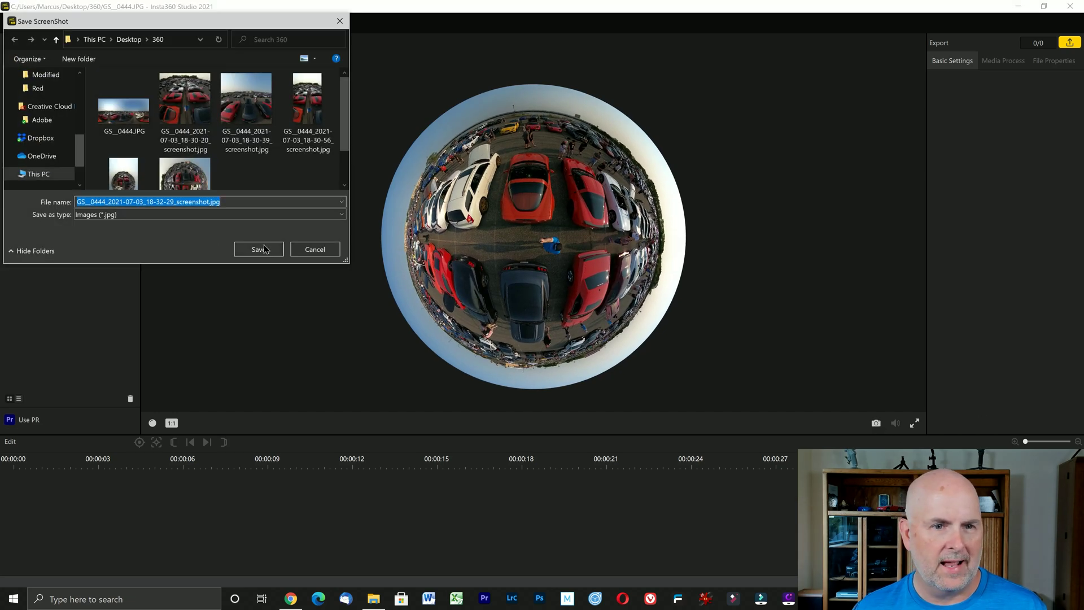
pyautogui.click(259, 249)
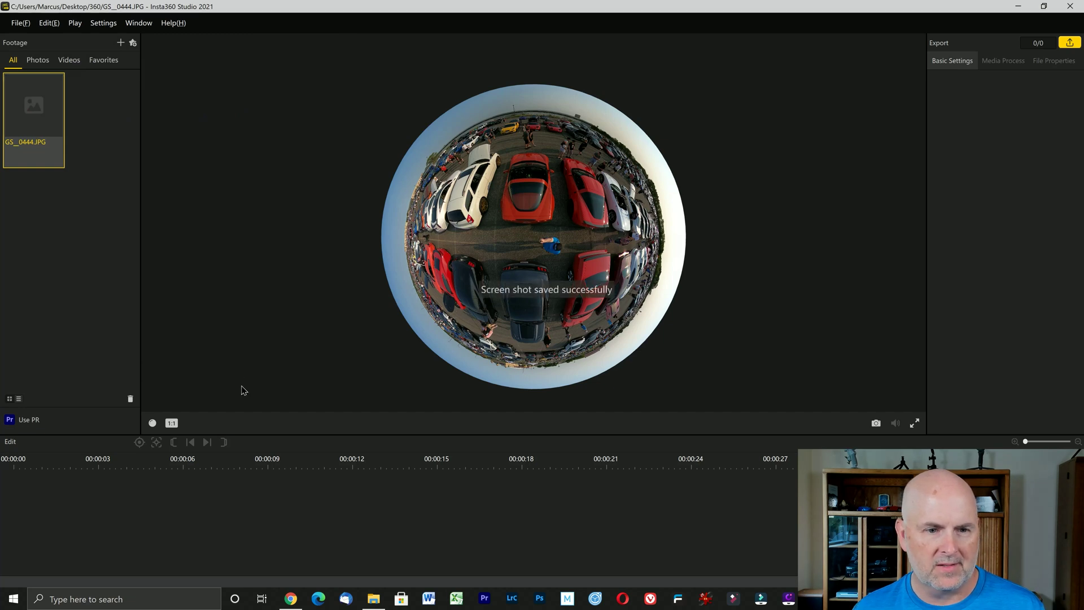
# - Set the frame's aspect ratio to 16:9 and switch the photo to the Default view
pyautogui.click(171, 422)
pyautogui.click(177, 407)
pyautogui.click(171, 423)
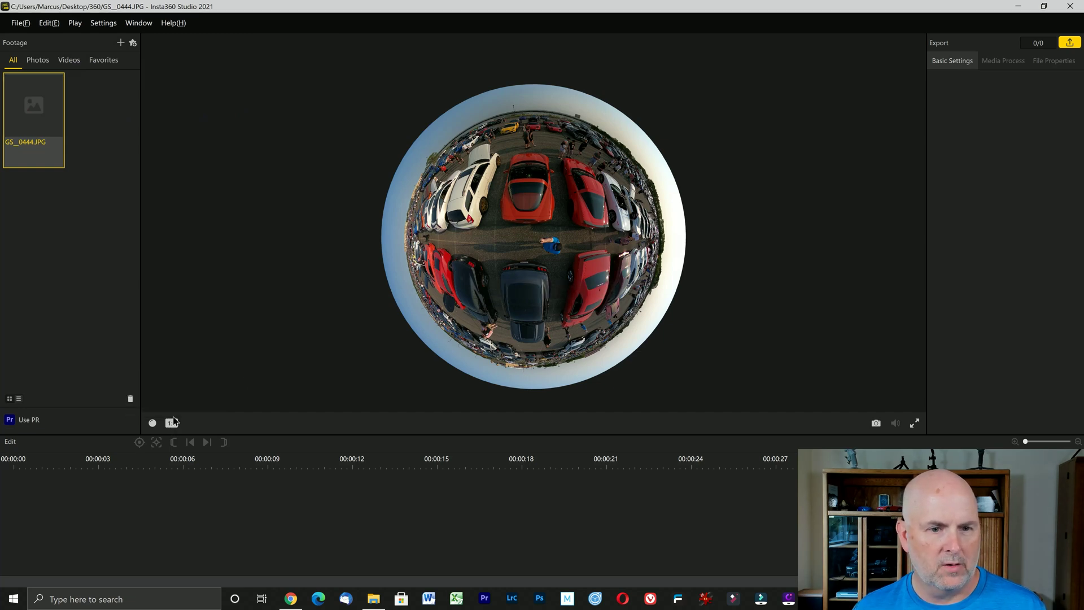
pyautogui.click(176, 409)
pyautogui.scroll(-5, 468, 312)
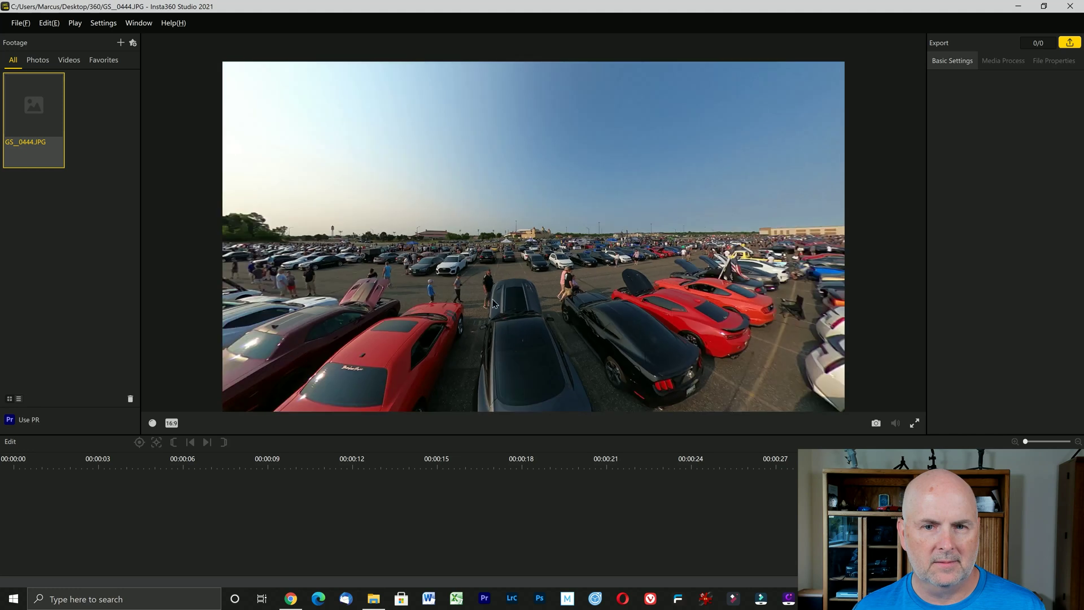
pyautogui.scroll(3, 515, 312)
pyautogui.scroll(-2, 522, 305)
pyautogui.click(153, 423)
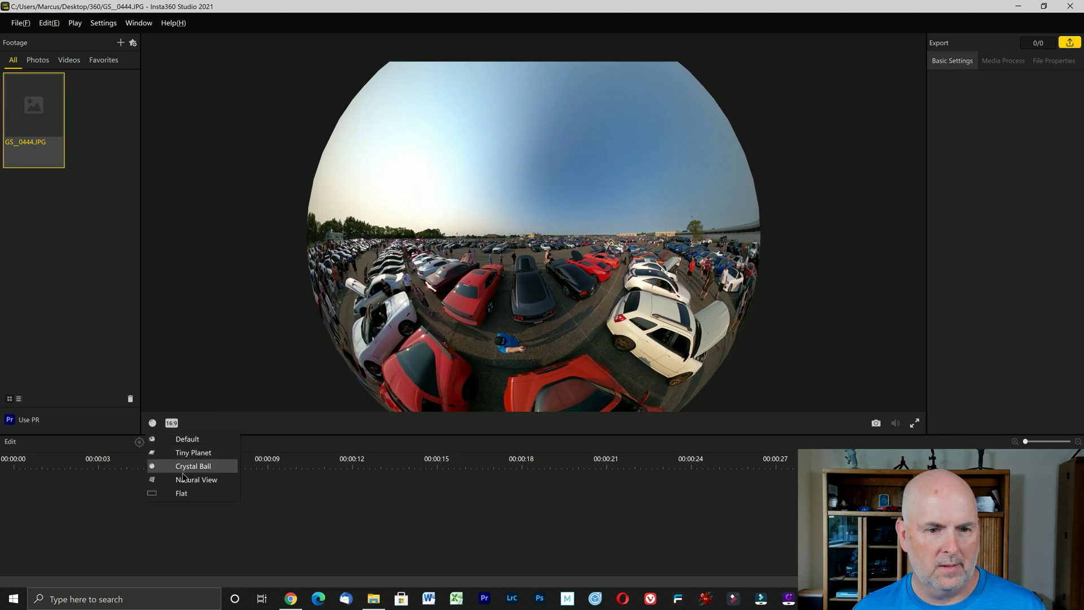
pyautogui.click(181, 439)
# - Turn the view to look along the aisle between the black cars and the white wagon, and save a screenshot
pyautogui.moveTo(488, 309); pyautogui.dragTo(242, 228)
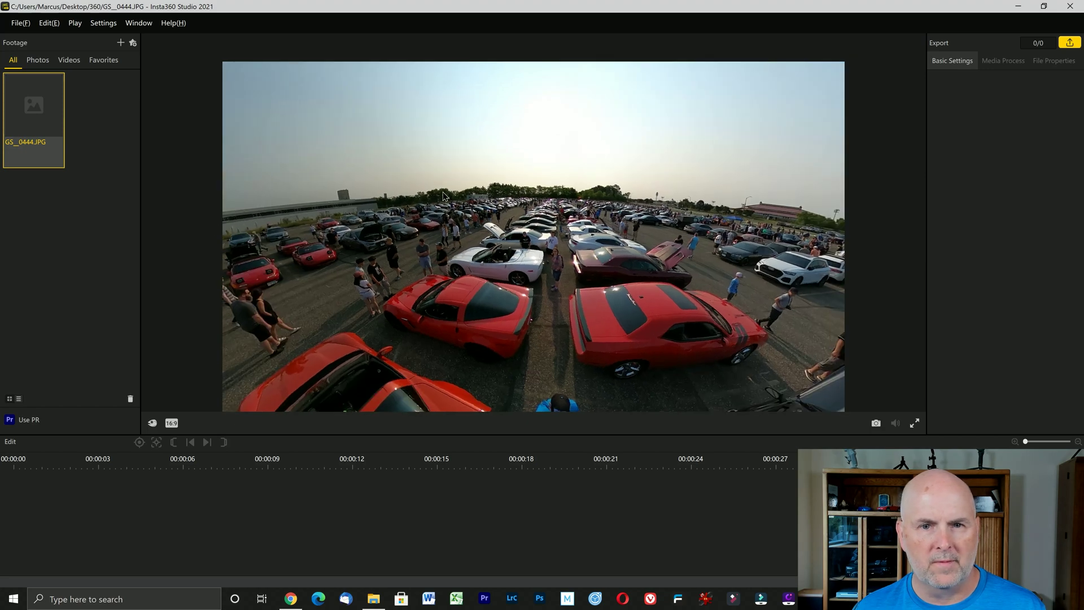
pyautogui.moveTo(510, 186)
pyautogui.mouseDown()
pyautogui.moveTo(573, 203)
pyautogui.moveTo(516, 232)
pyautogui.moveTo(524, 201)
pyautogui.mouseUp()
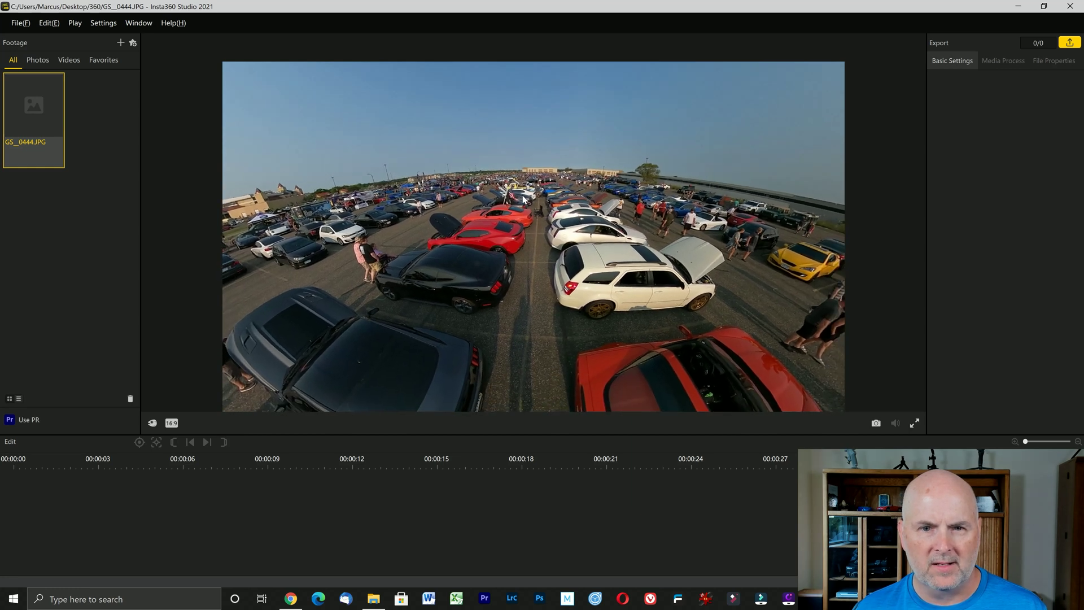
pyautogui.click(874, 426)
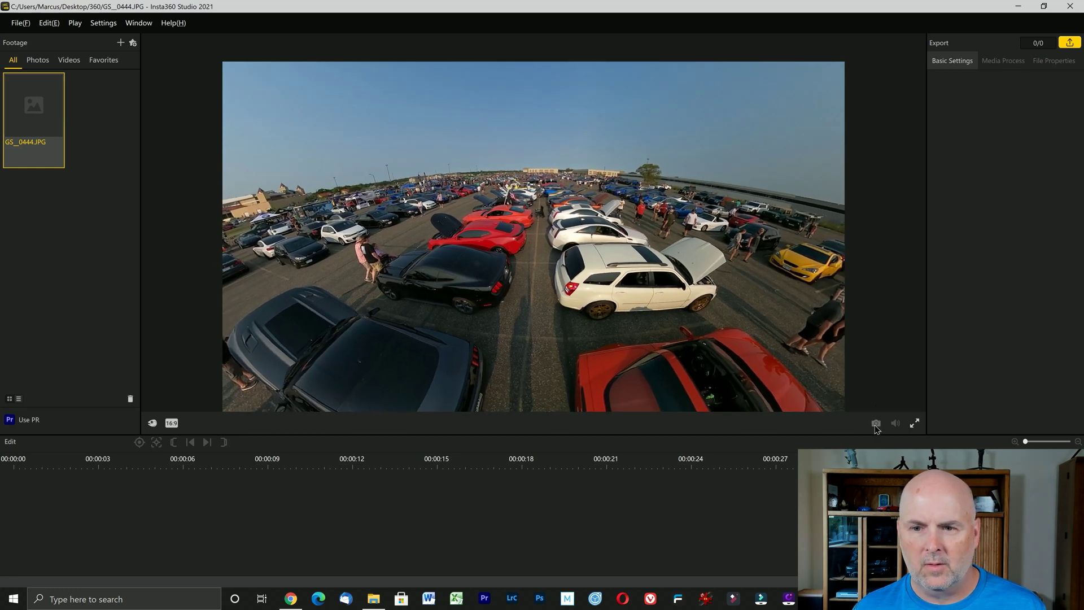
pyautogui.click(258, 249)
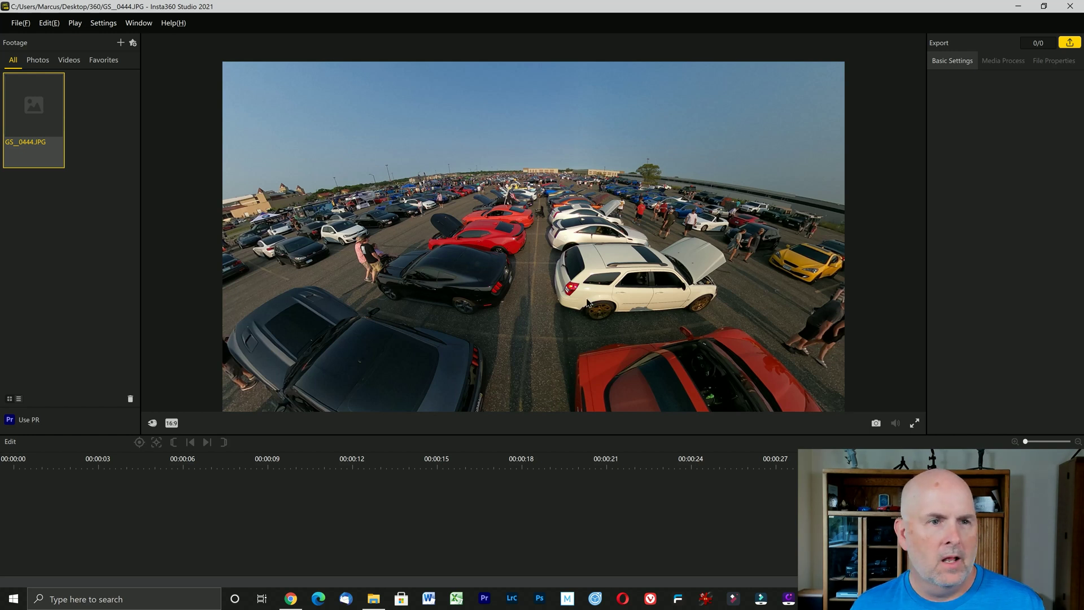
# - Minimize the 360 editor and open GS__0444.JPG from the 360 folder in Affinity Photo
pyautogui.click(1019, 7)
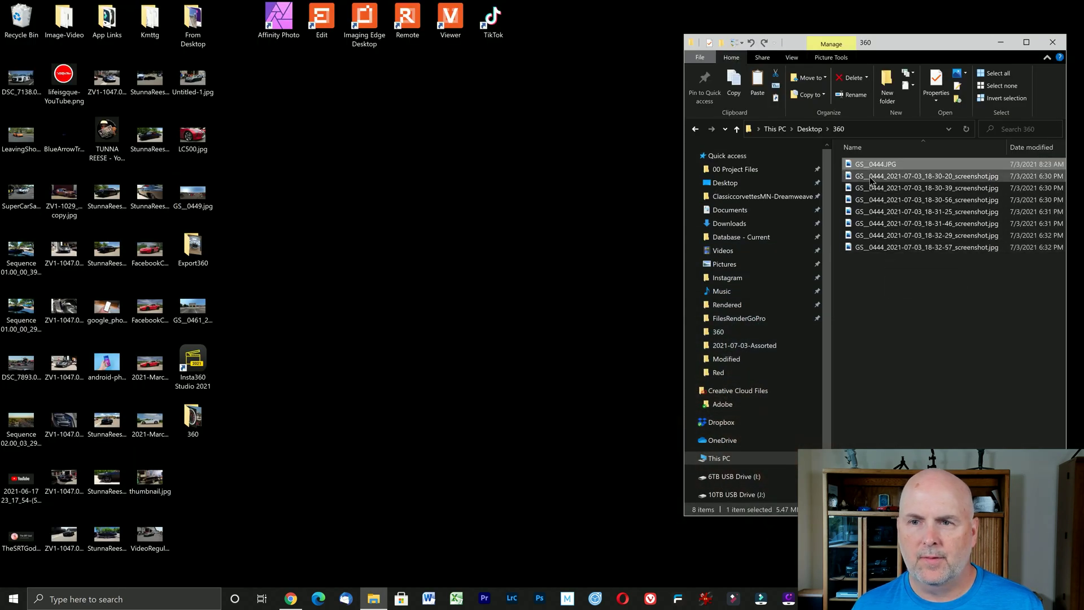
pyautogui.moveTo(876, 168)
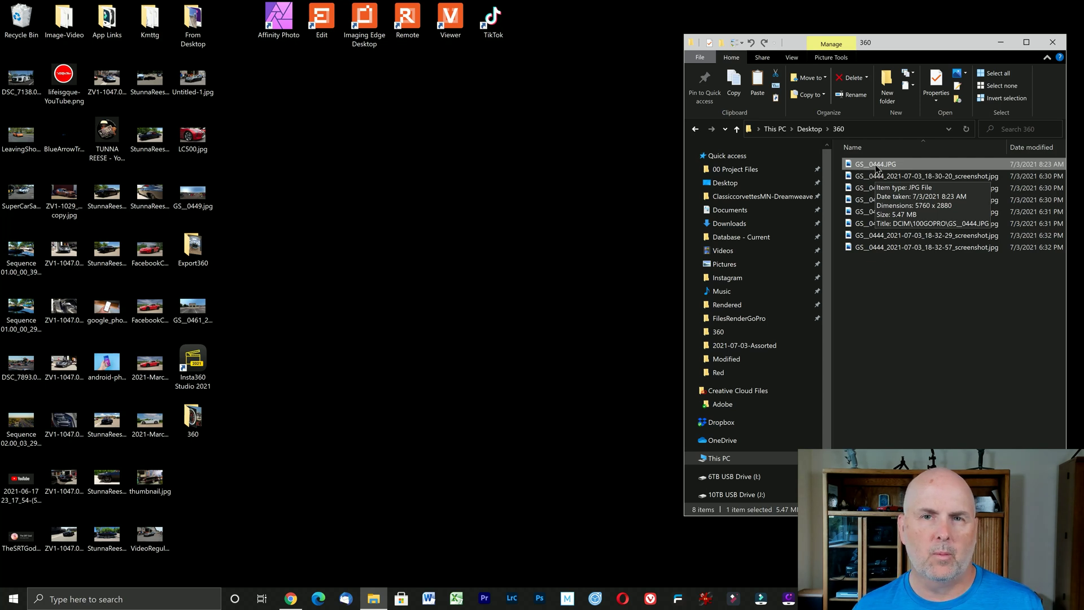
pyautogui.rightClick(876, 168)
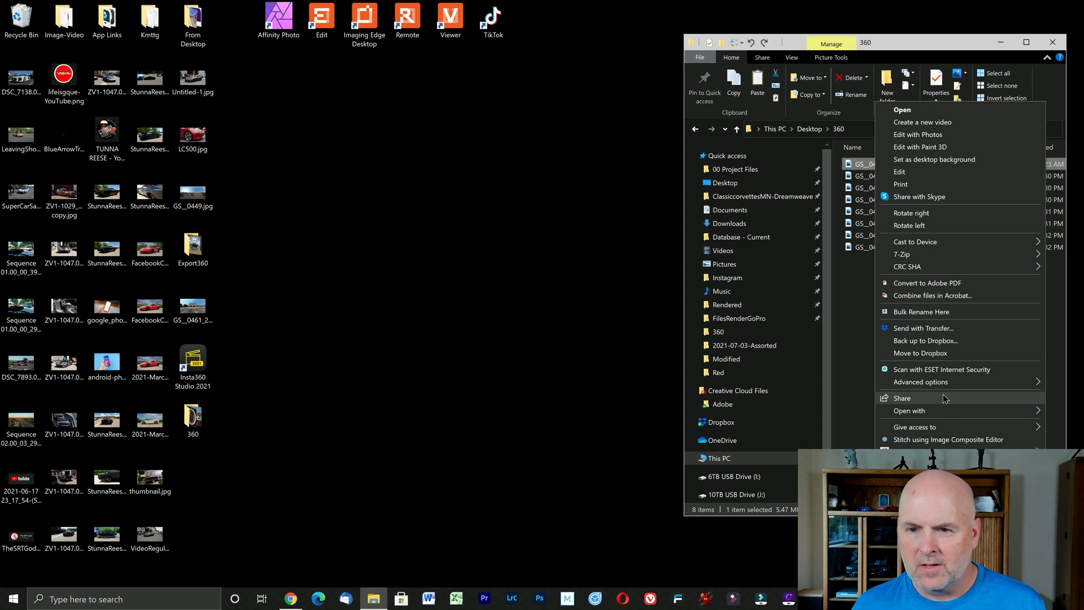
pyautogui.moveTo(926, 412)
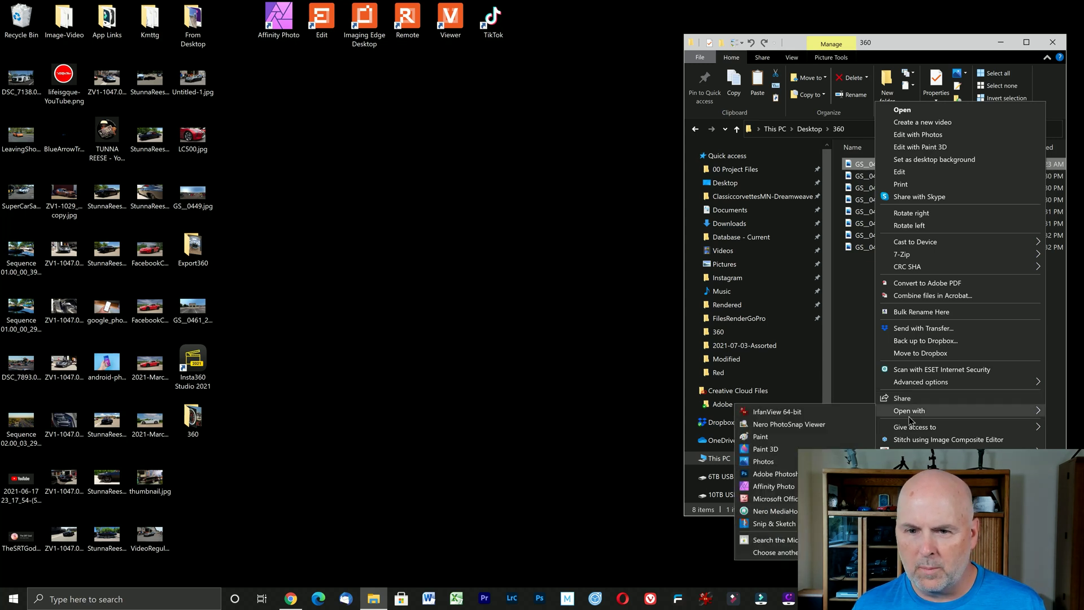
pyautogui.click(773, 486)
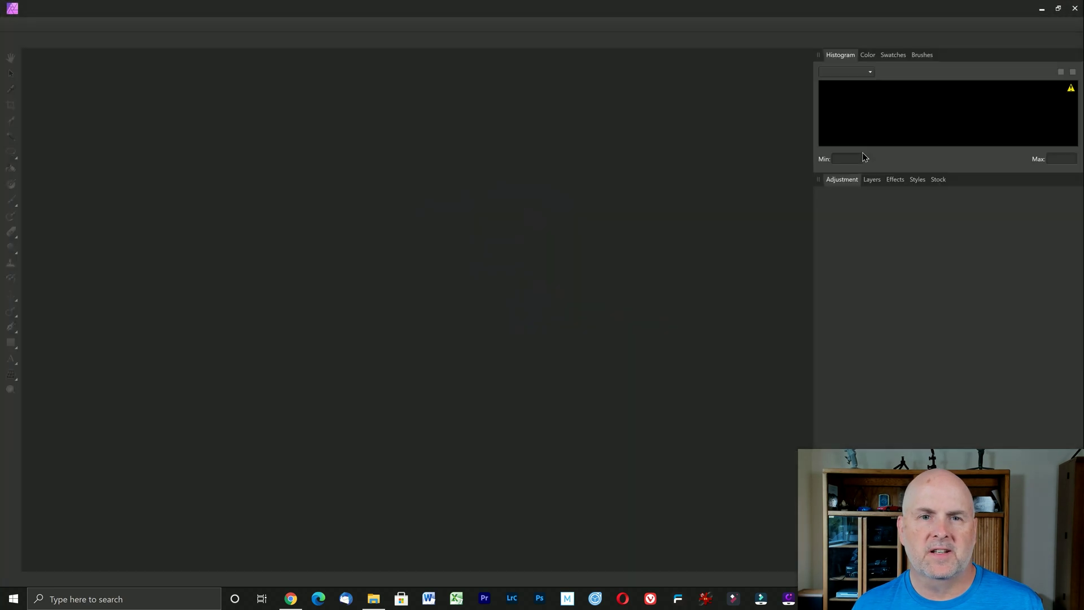
pyautogui.click(515, 309)
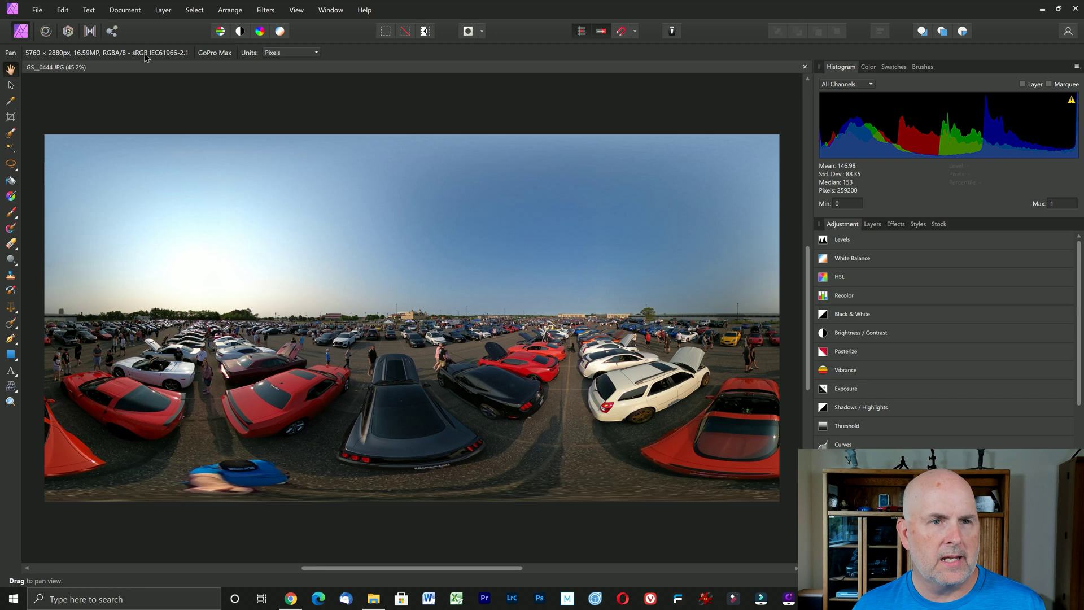
# - Apply an Equirectangular live projection and turn the view down onto the man in blue between the cars
pyautogui.click(164, 10)
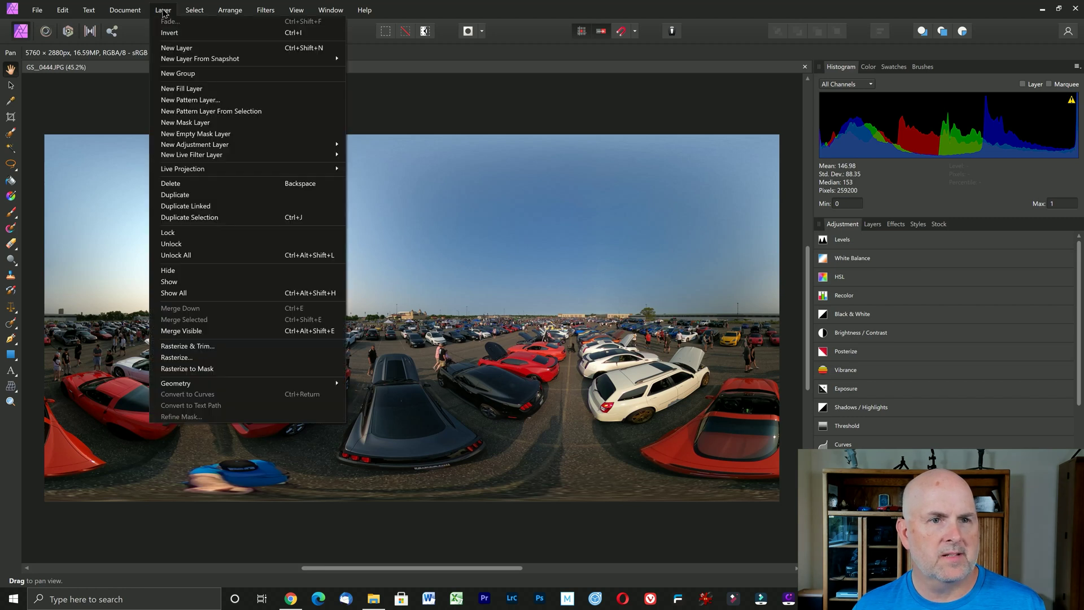
pyautogui.moveTo(191, 175)
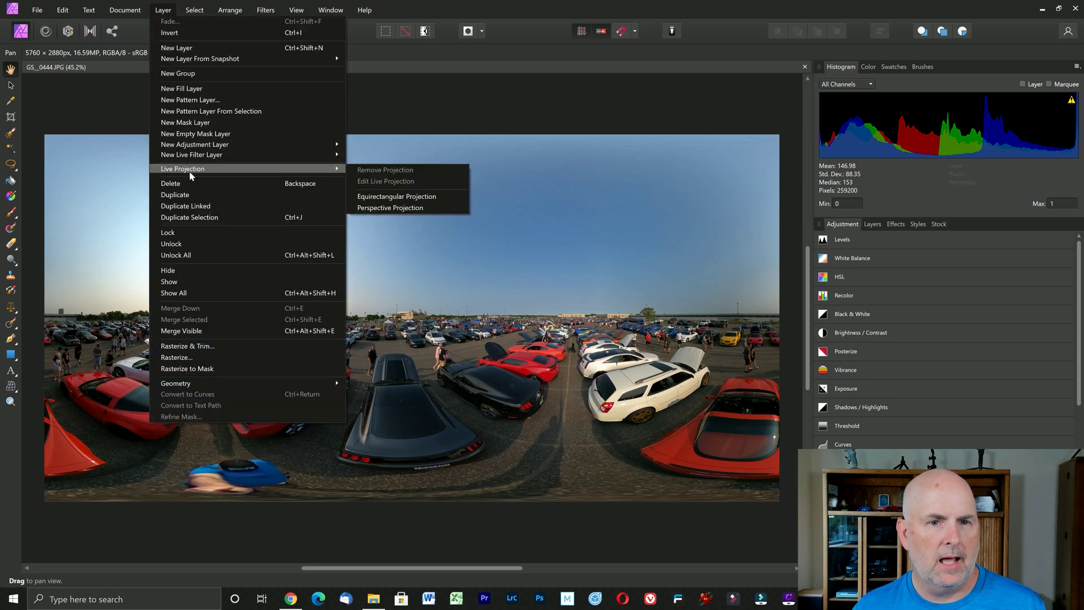
pyautogui.click(400, 202)
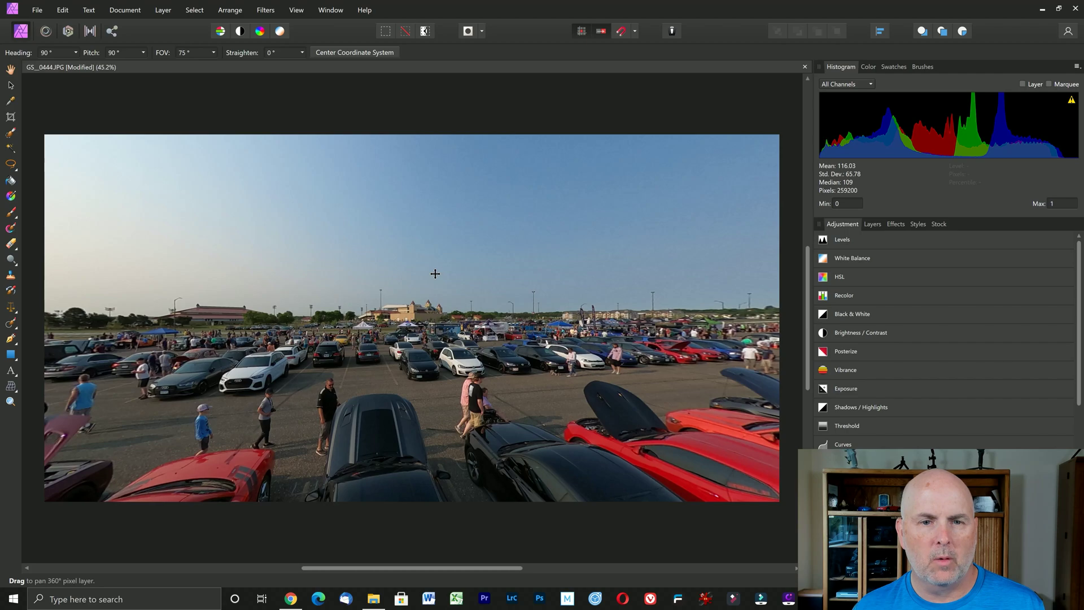
pyautogui.moveTo(435, 273); pyautogui.dragTo(585, 431)
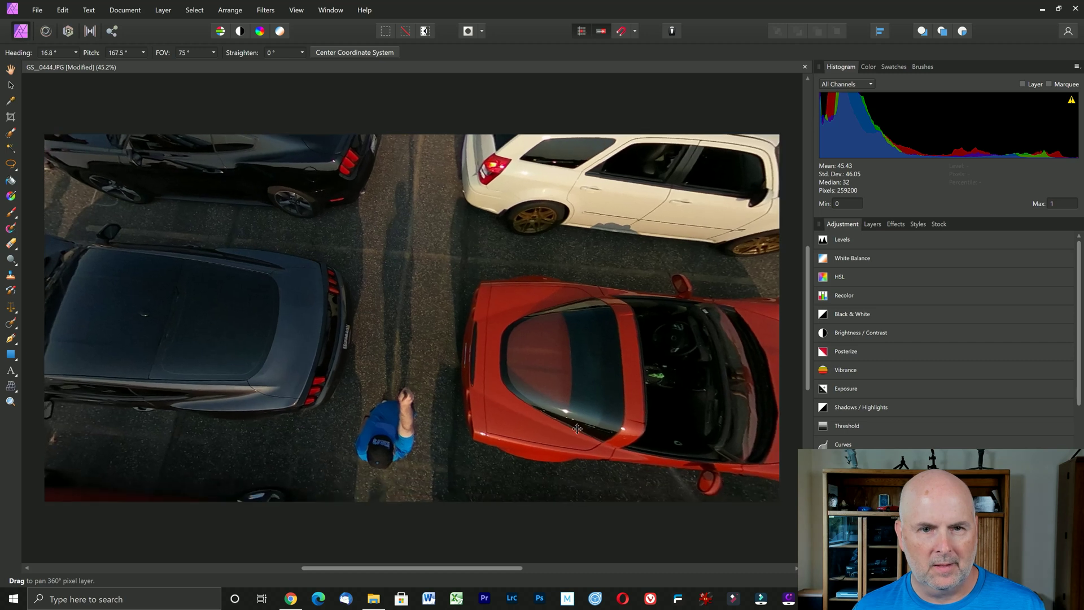
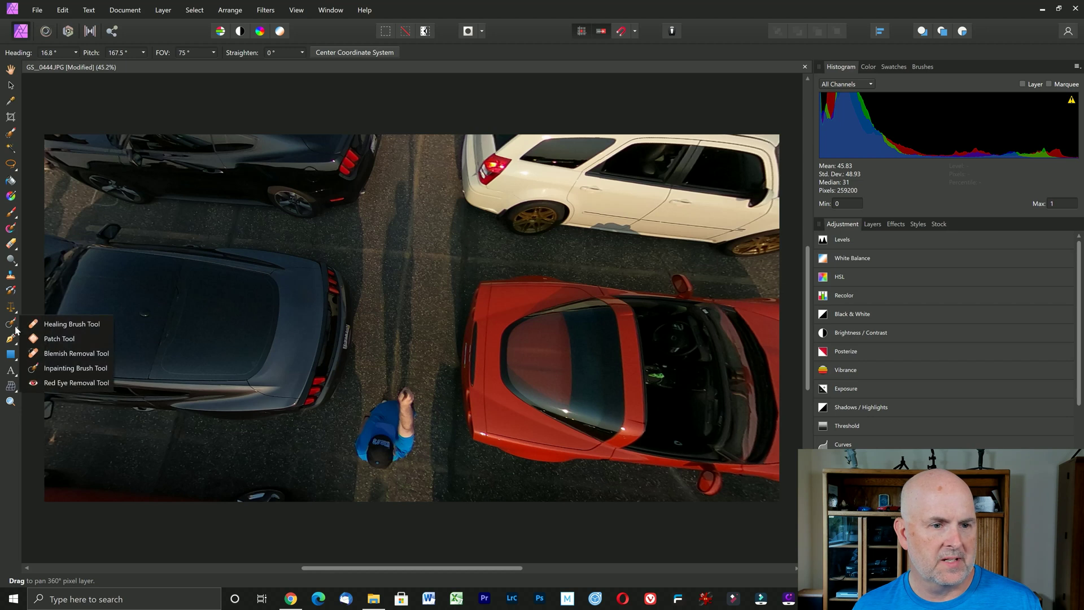
# - Remove the man in blue, his long shadow and the leftover pavement patches with the Inpainting Brush at 94 px width
pyautogui.click(66, 324)
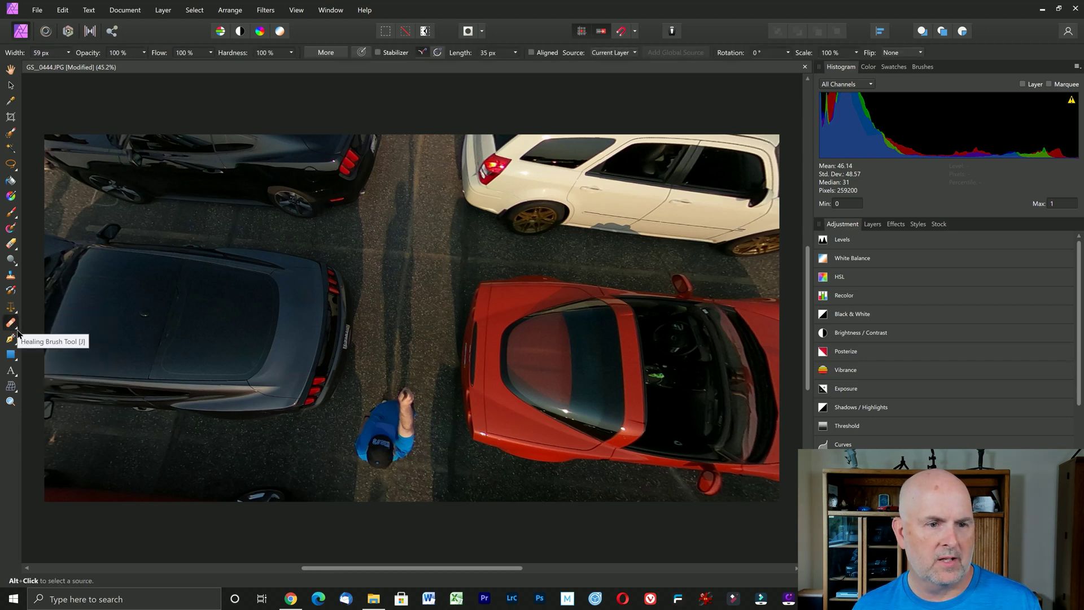
pyautogui.click(17, 332)
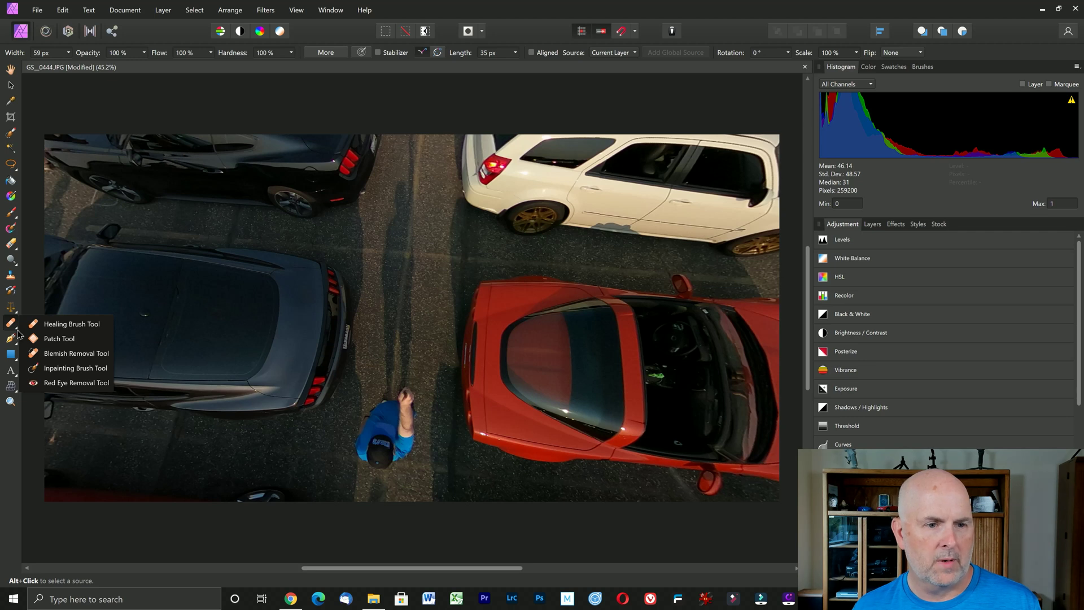
pyautogui.click(58, 368)
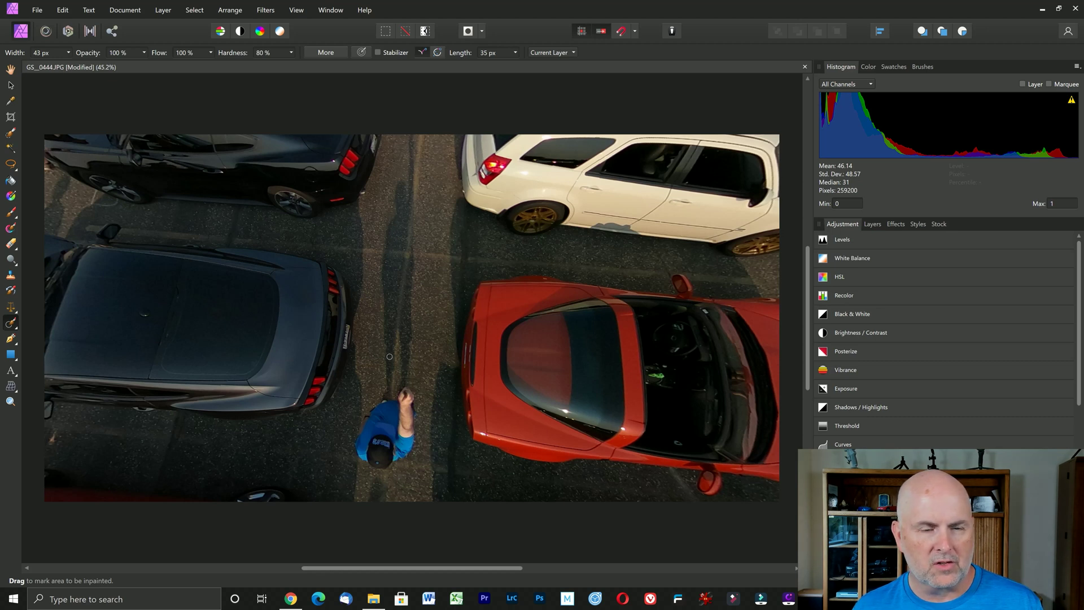
pyautogui.click(69, 53)
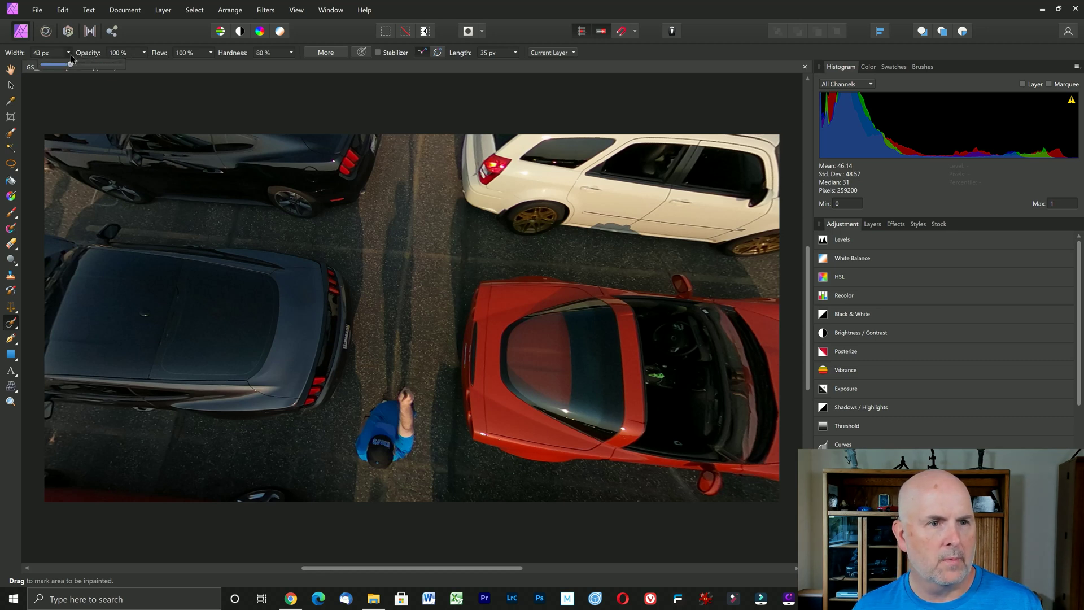
pyautogui.moveTo(70, 65); pyautogui.dragTo(84, 66)
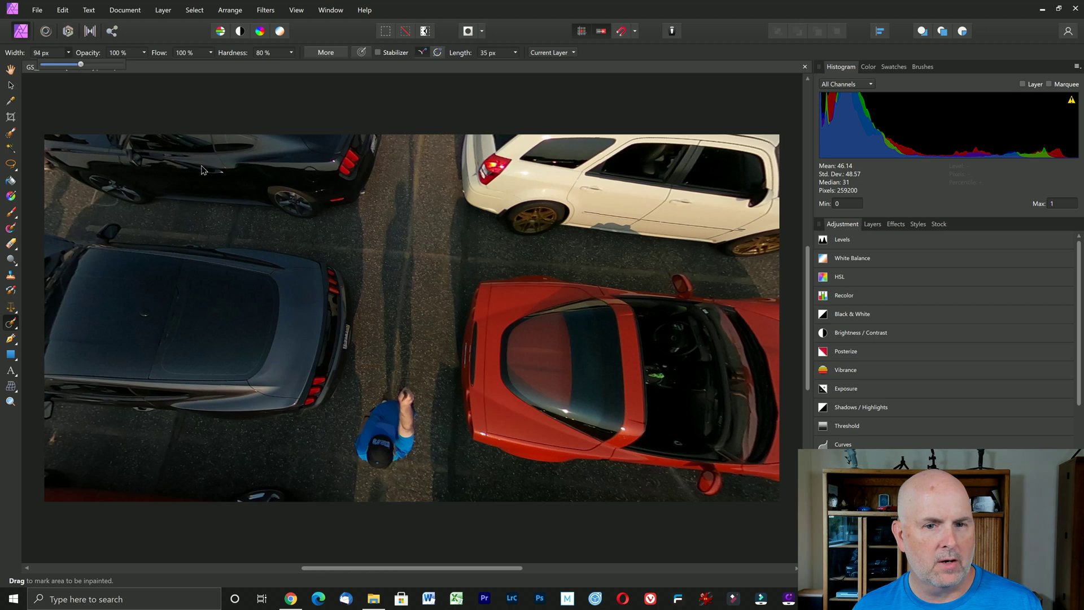
pyautogui.moveTo(374, 451)
pyautogui.mouseDown()
pyautogui.moveTo(408, 391)
pyautogui.moveTo(371, 414)
pyautogui.moveTo(360, 449)
pyautogui.moveTo(393, 457)
pyautogui.moveTo(370, 453)
pyautogui.moveTo(382, 450)
pyautogui.moveTo(369, 450)
pyautogui.moveTo(384, 409)
pyautogui.moveTo(368, 456)
pyautogui.moveTo(397, 412)
pyautogui.moveTo(386, 445)
pyautogui.moveTo(391, 426)
pyautogui.moveTo(386, 439)
pyautogui.moveTo(400, 446)
pyautogui.moveTo(406, 437)
pyautogui.moveTo(410, 404)
pyautogui.moveTo(388, 385)
pyautogui.moveTo(383, 291)
pyautogui.moveTo(400, 181)
pyautogui.moveTo(413, 278)
pyautogui.moveTo(403, 399)
pyautogui.moveTo(396, 207)
pyautogui.moveTo(411, 298)
pyautogui.moveTo(387, 241)
pyautogui.moveTo(397, 363)
pyautogui.mouseUp()
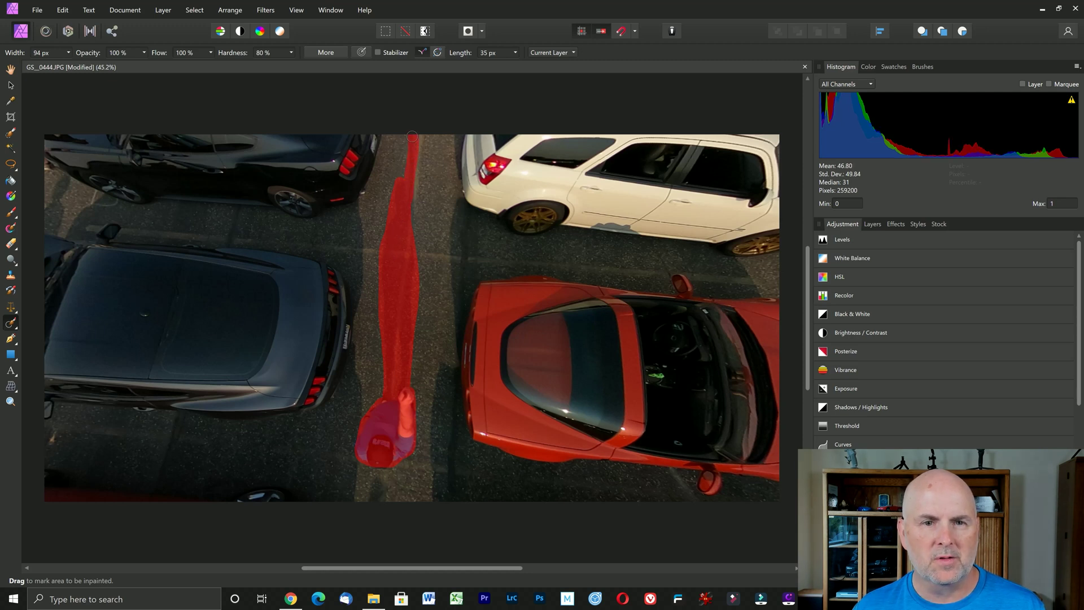
pyautogui.moveTo(412, 136); pyautogui.dragTo(412, 136)
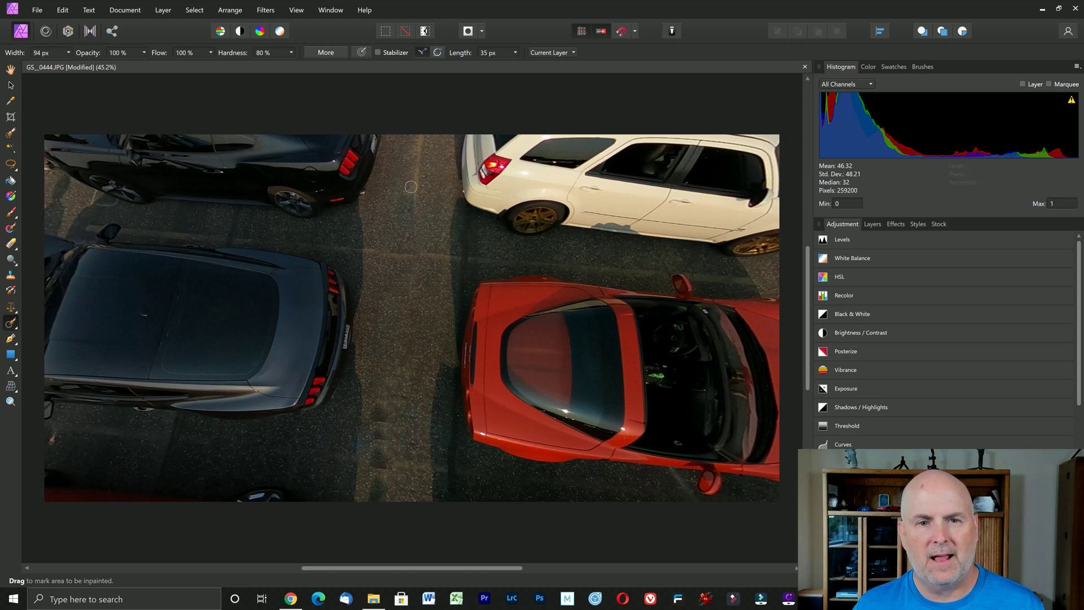
pyautogui.moveTo(381, 396); pyautogui.dragTo(377, 468)
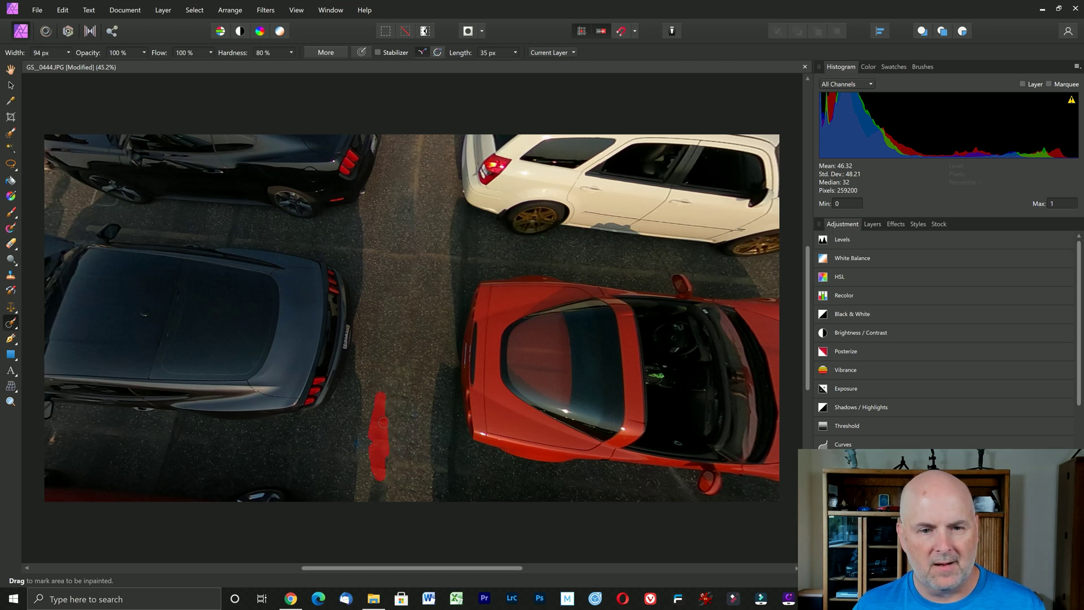
pyautogui.moveTo(370, 476); pyautogui.dragTo(376, 490)
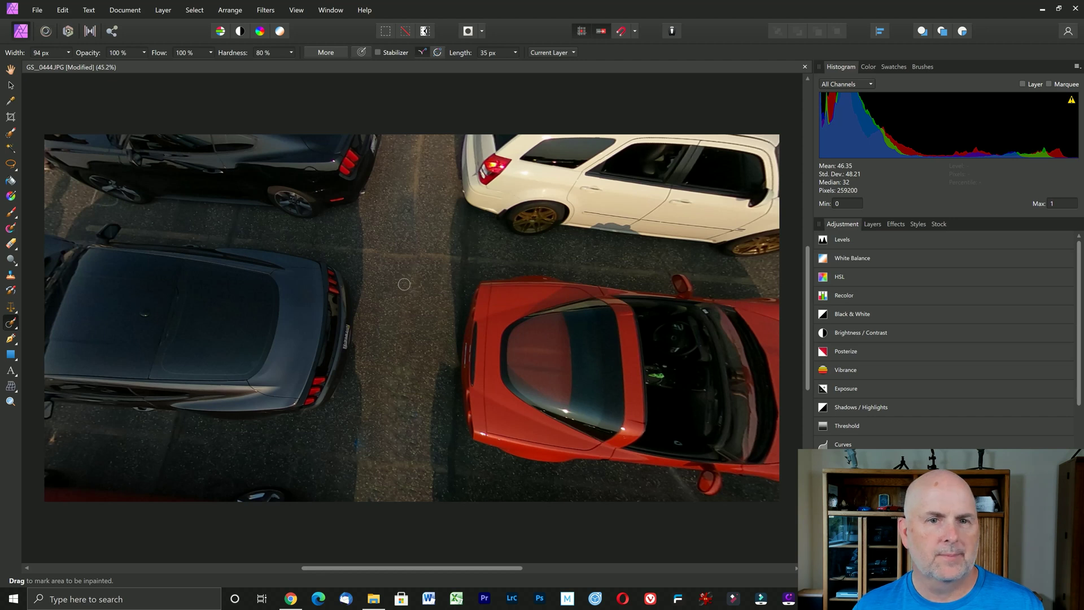
# - Edit the live projection again and tilt the view up along the aisle between the car rows
pyautogui.click(11, 87)
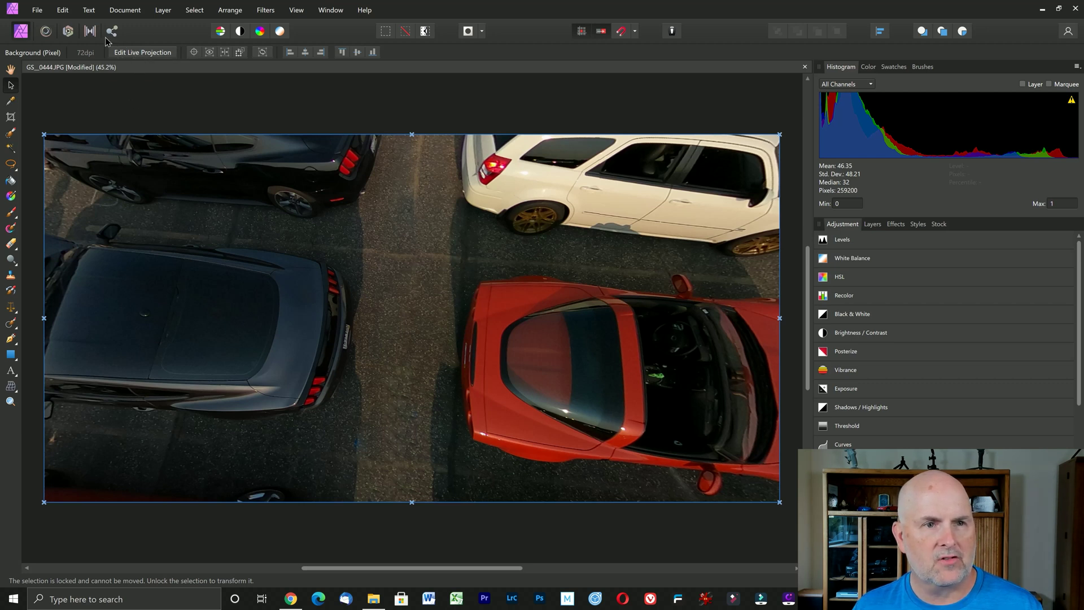
pyautogui.click(141, 52)
pyautogui.click(427, 187)
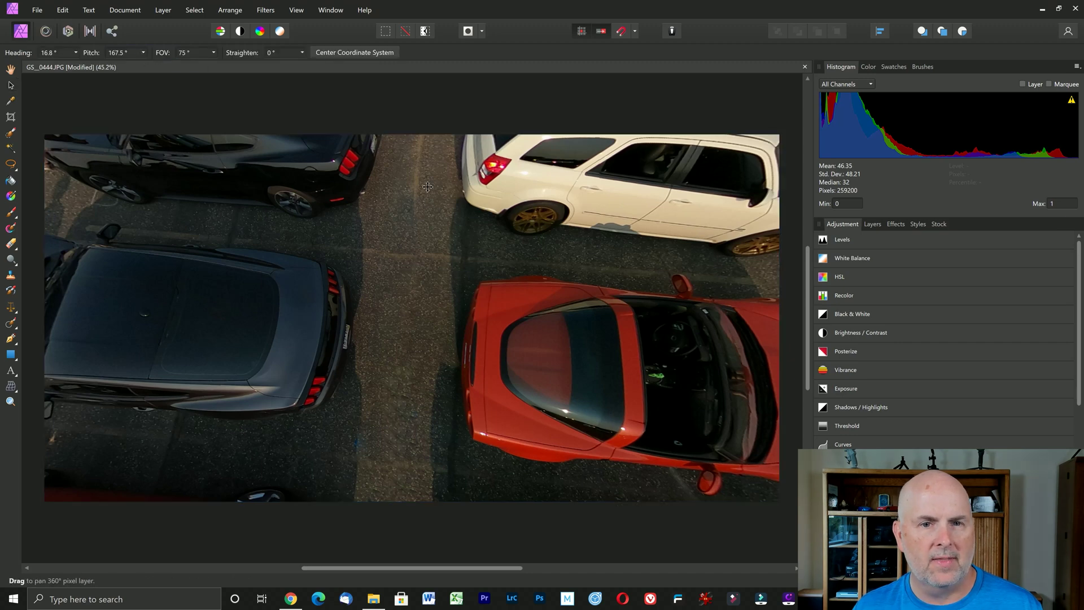
pyautogui.moveTo(428, 187)
pyautogui.mouseDown()
pyautogui.moveTo(431, 235)
pyautogui.moveTo(412, 125)
pyautogui.moveTo(439, 174)
pyautogui.mouseUp()
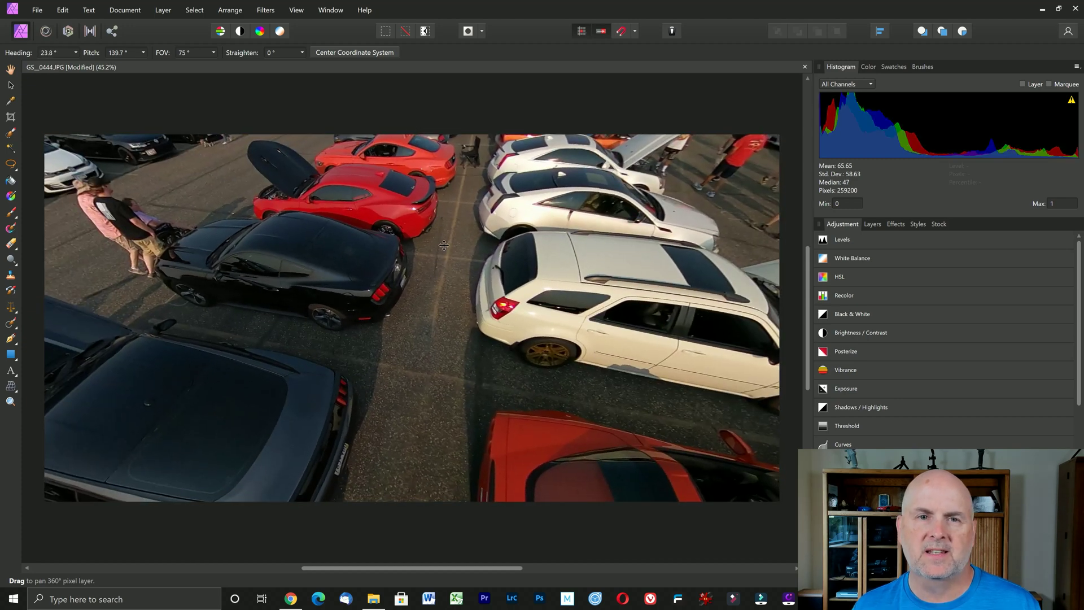
# - Choose the Inpainting Brush and reduce its width to 35 px
pyautogui.click(11, 325)
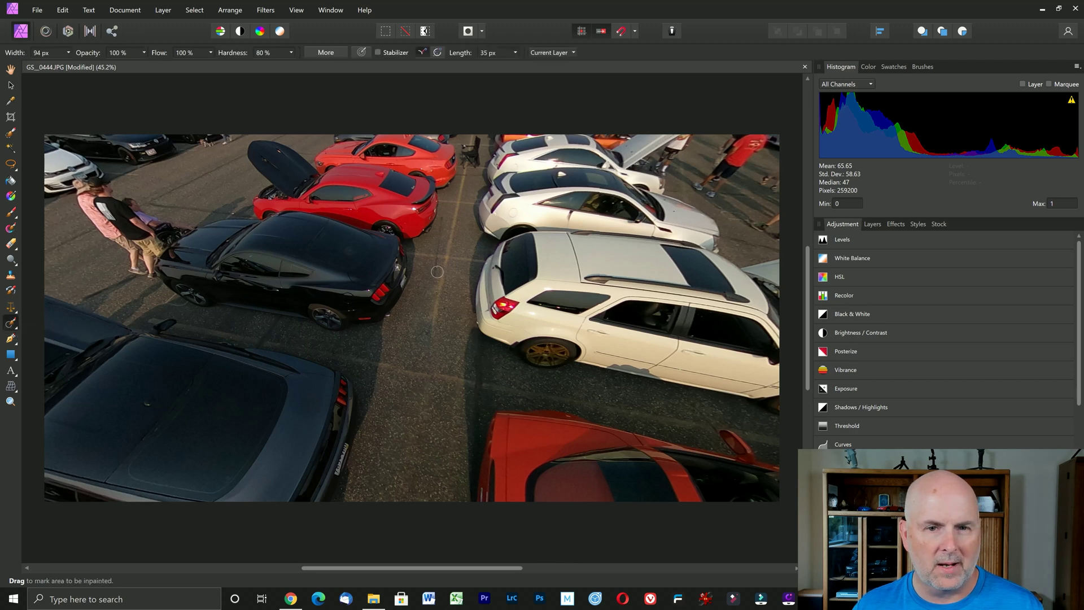
pyautogui.click(69, 52)
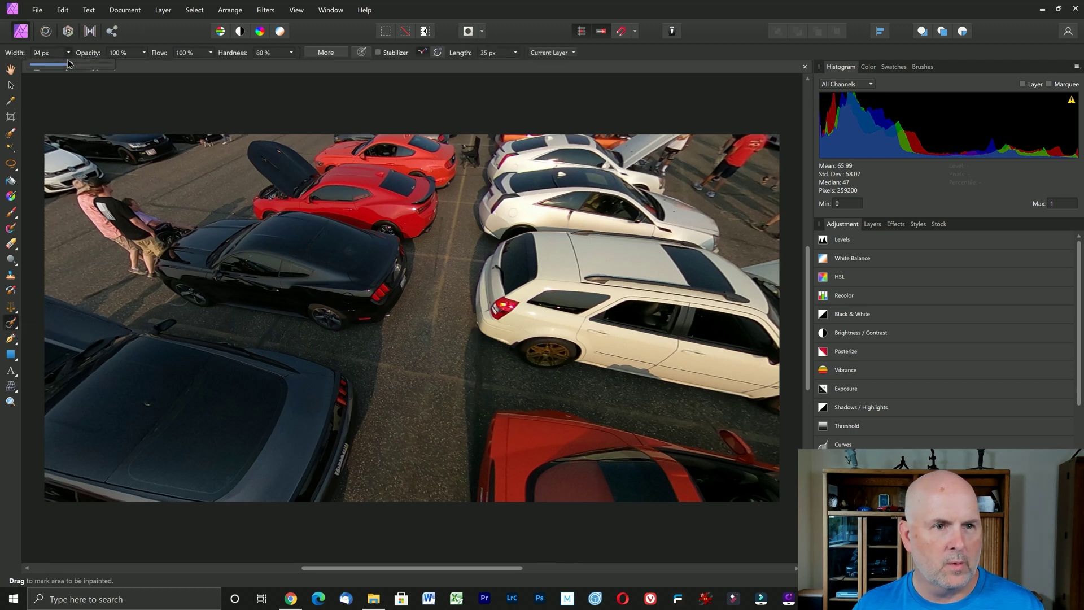
pyautogui.moveTo(69, 66); pyautogui.dragTo(55, 67)
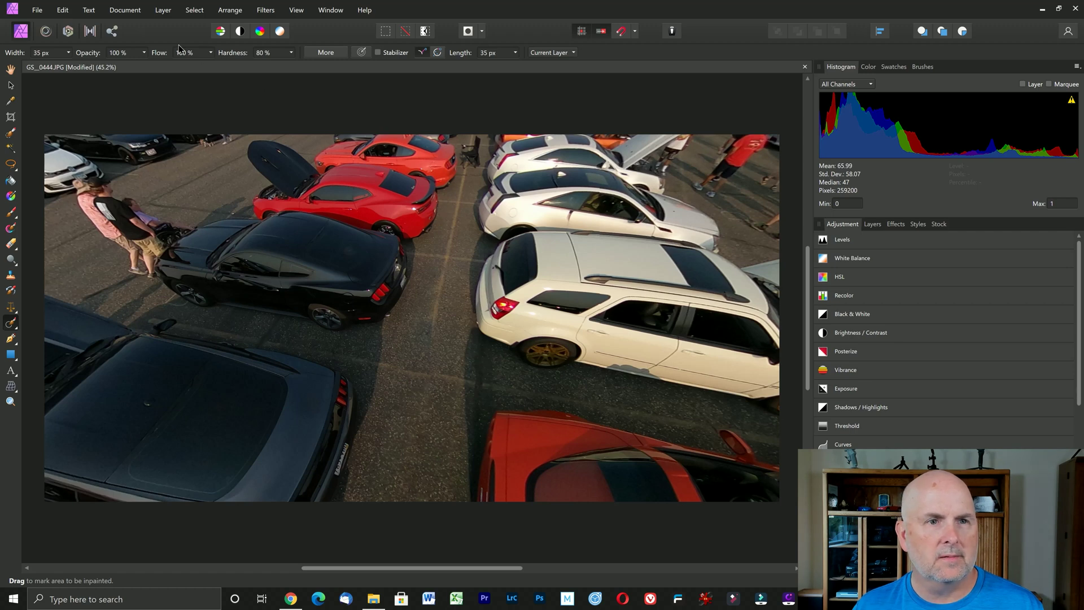
# - Remove the live projection so the retouched photo returns to its full equirectangular form, and activate the Move tool
pyautogui.click(163, 11)
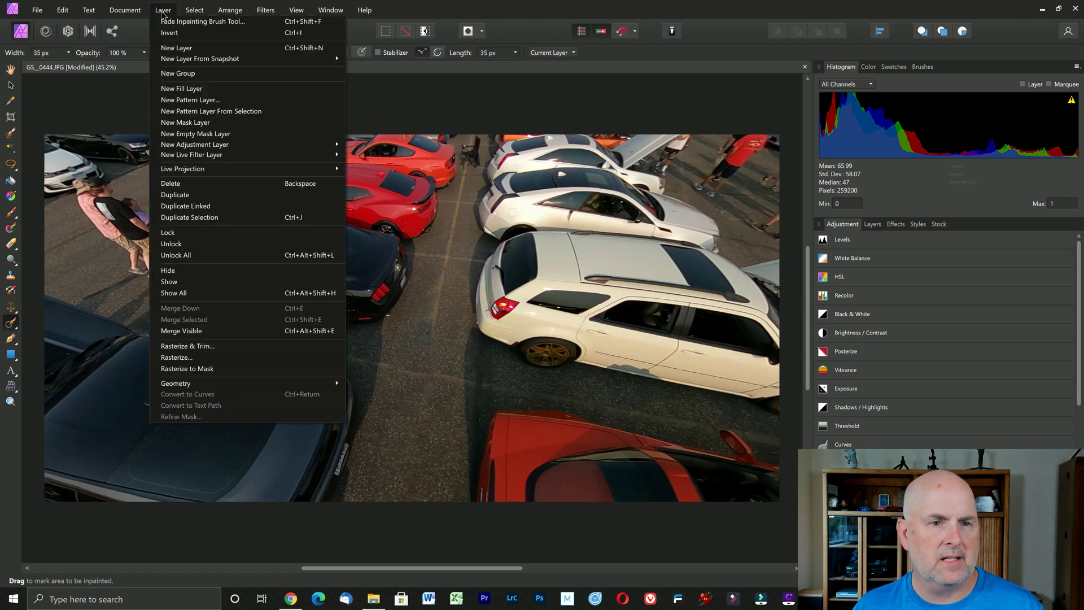
pyautogui.moveTo(220, 173)
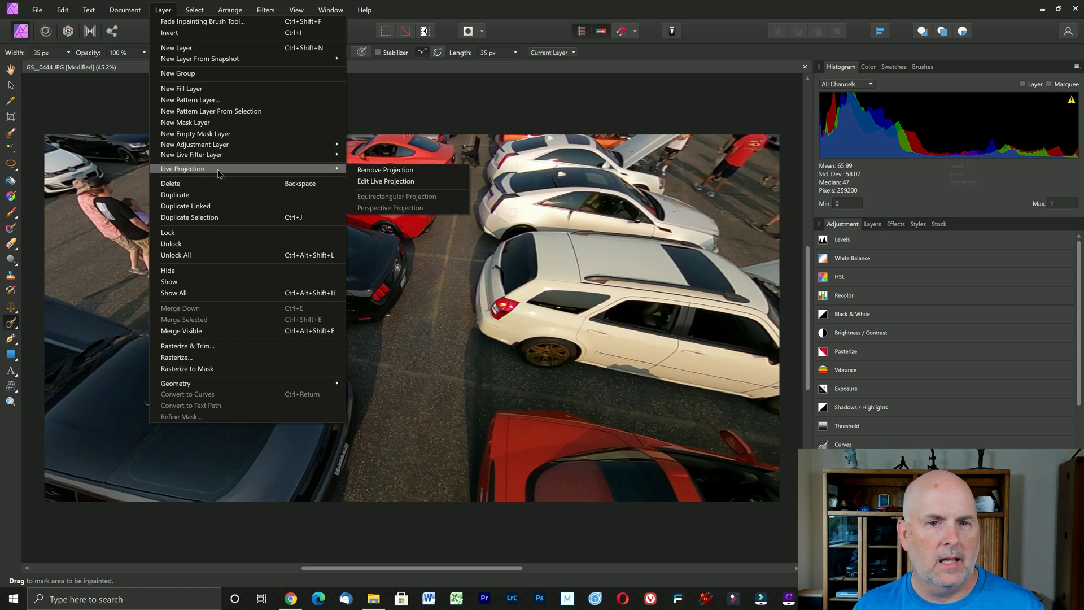
pyautogui.click(411, 170)
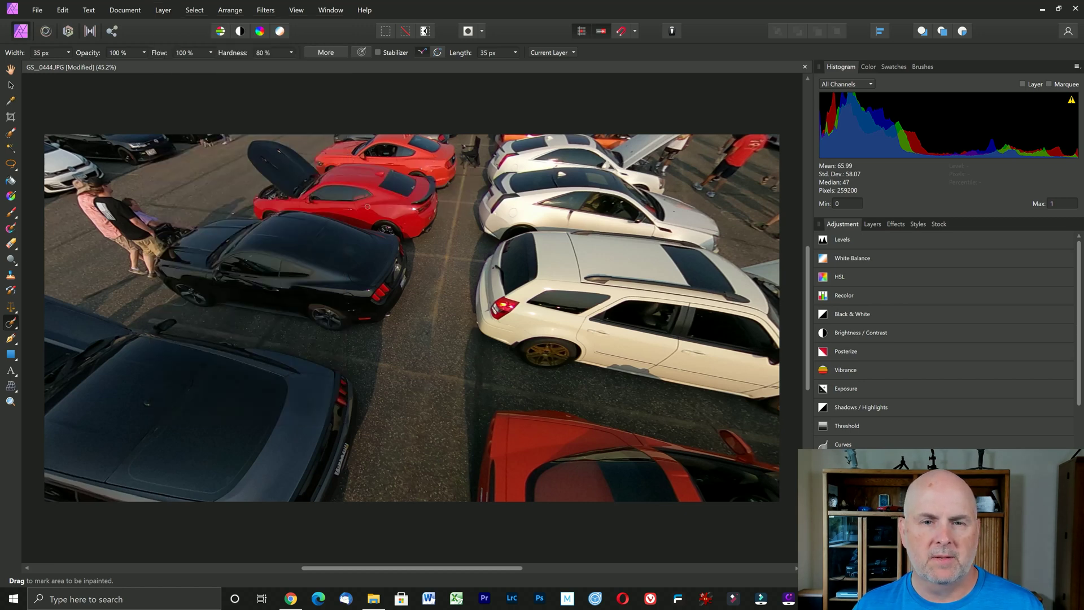
pyautogui.press('v')
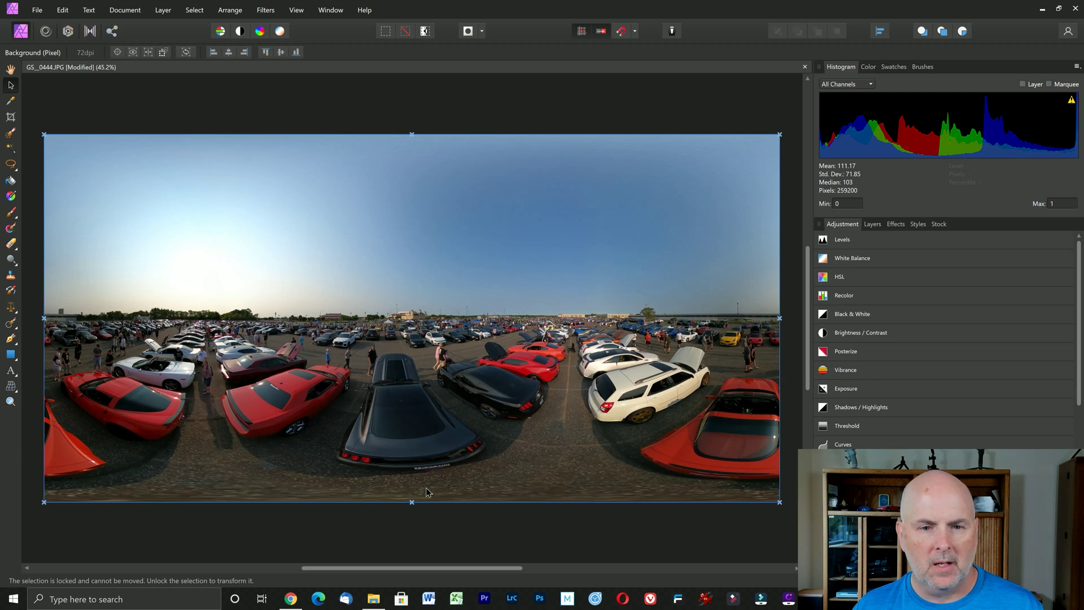
# - Open the JPEG export settings for the whole document at best quality and check the Embed metadata option
pyautogui.click(36, 11)
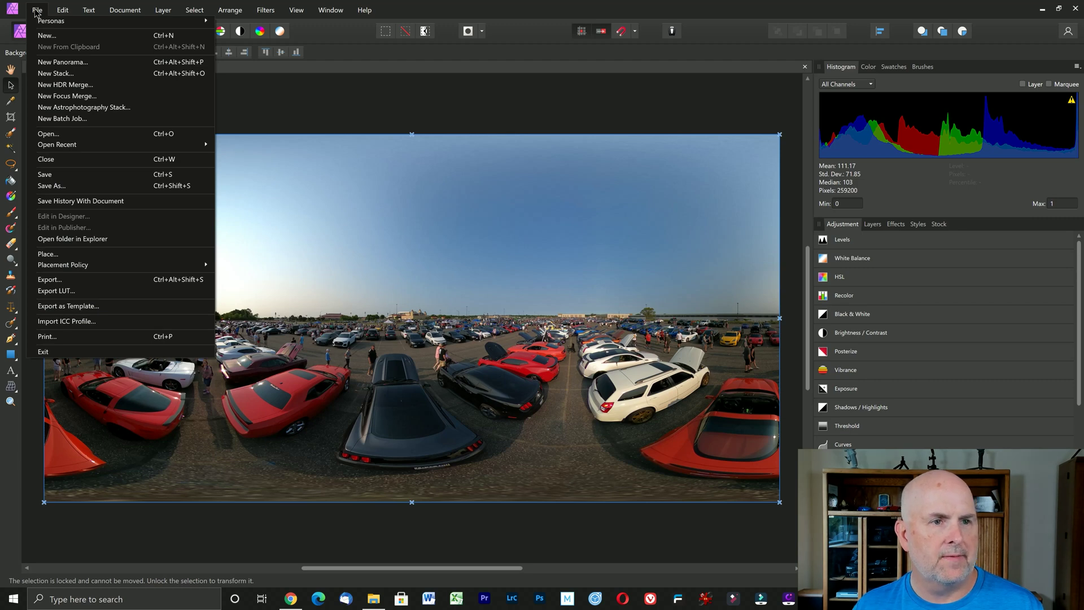
pyautogui.click(74, 282)
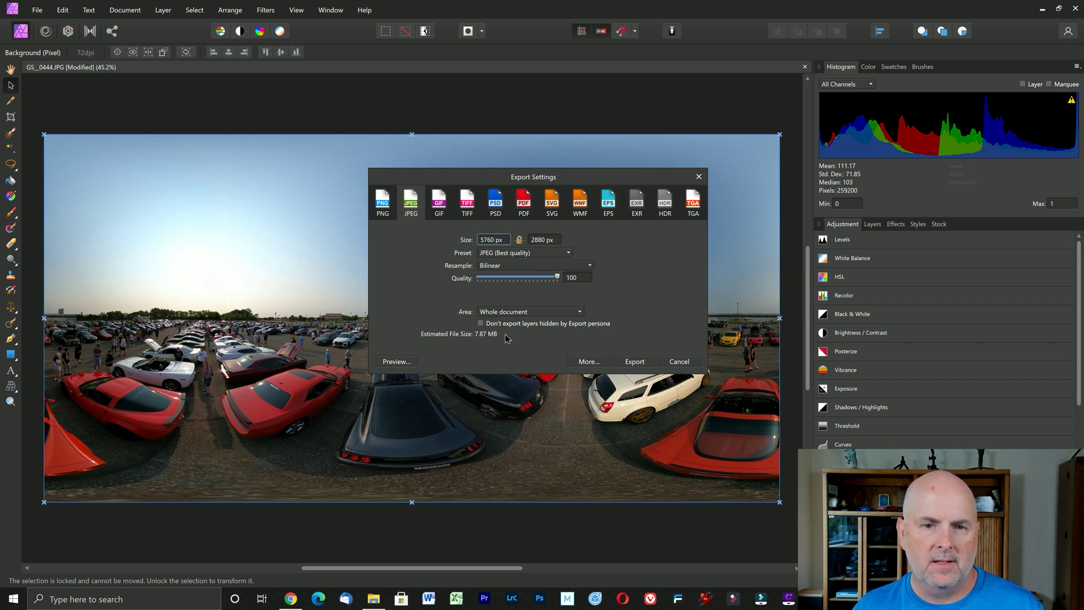
pyautogui.click(587, 361)
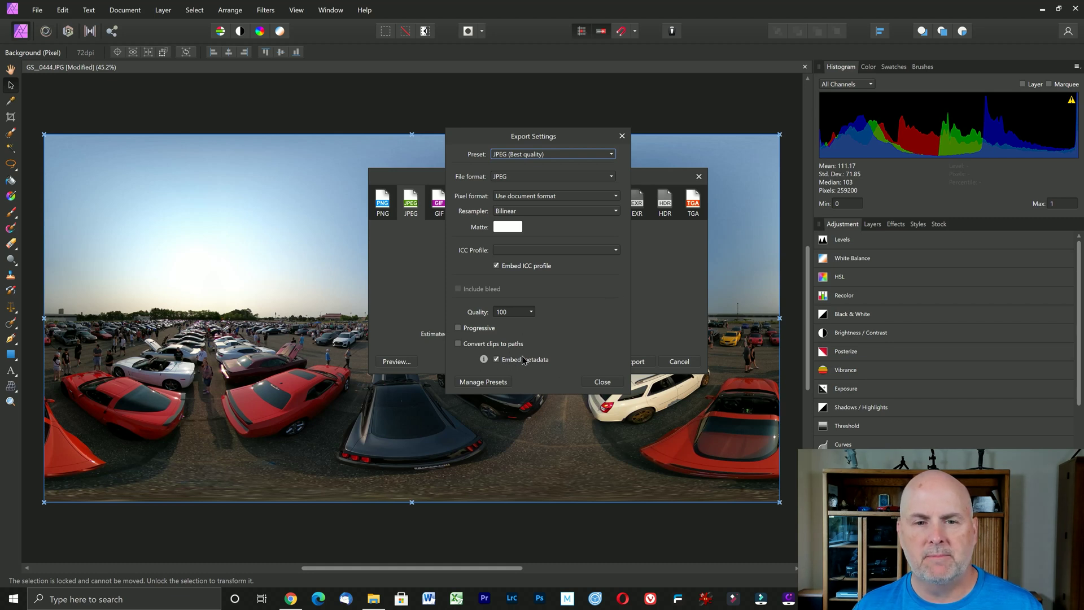
pyautogui.click(600, 381)
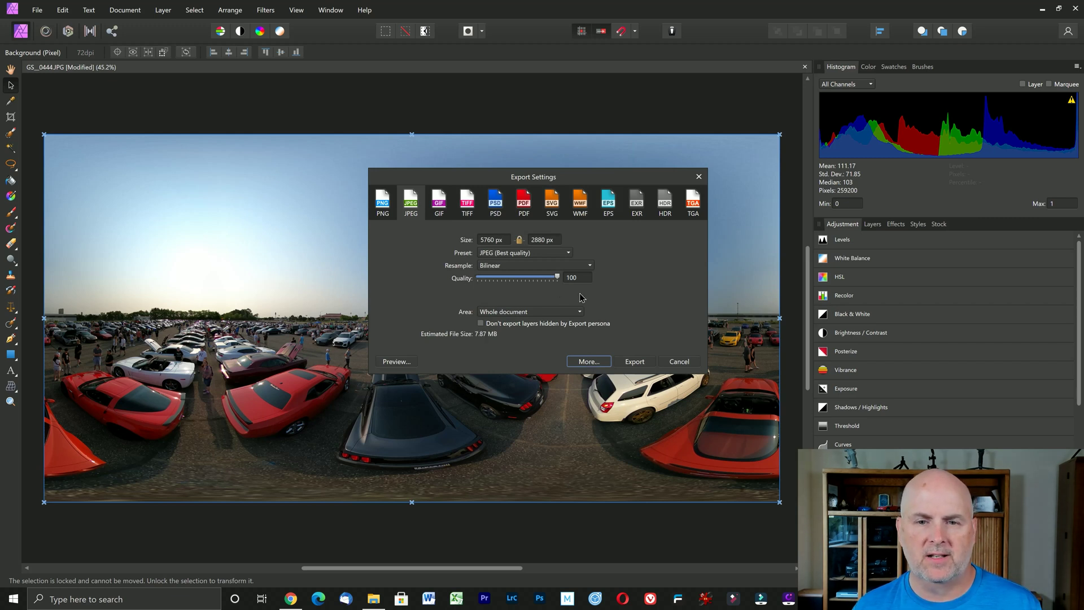
# - Export the JPEG to the Desktop folder under the file name GS__0444-affinity.jpg
pyautogui.click(635, 361)
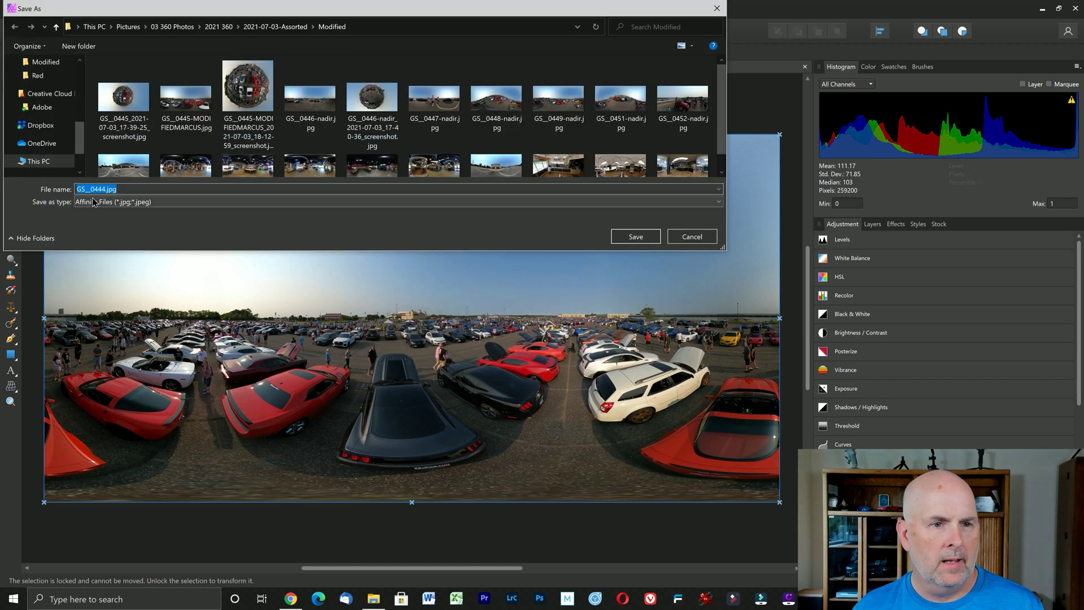
pyautogui.click(96, 189)
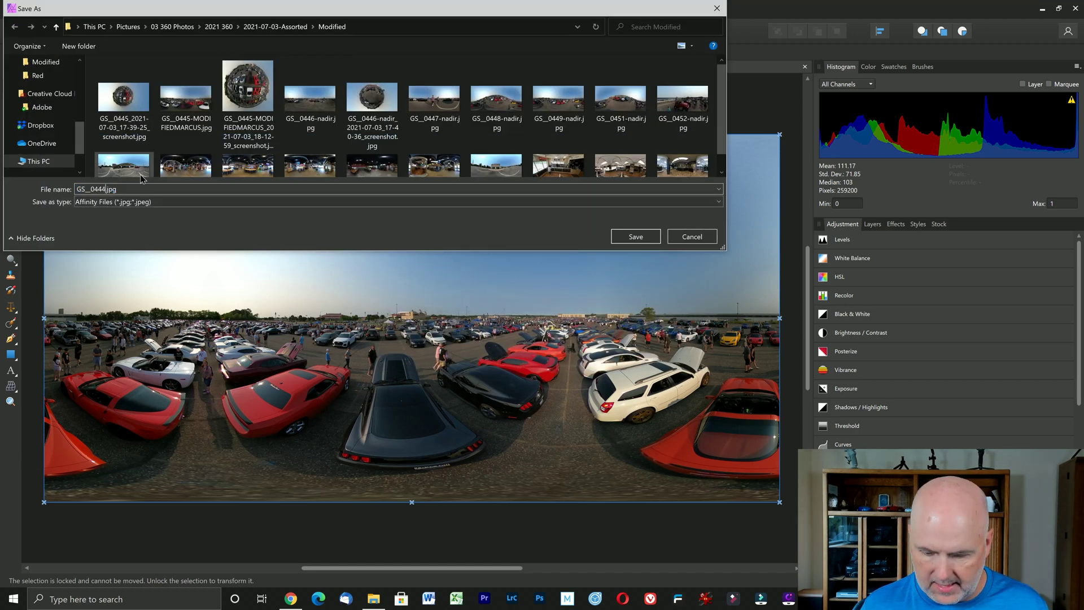
pyautogui.write('-aff')
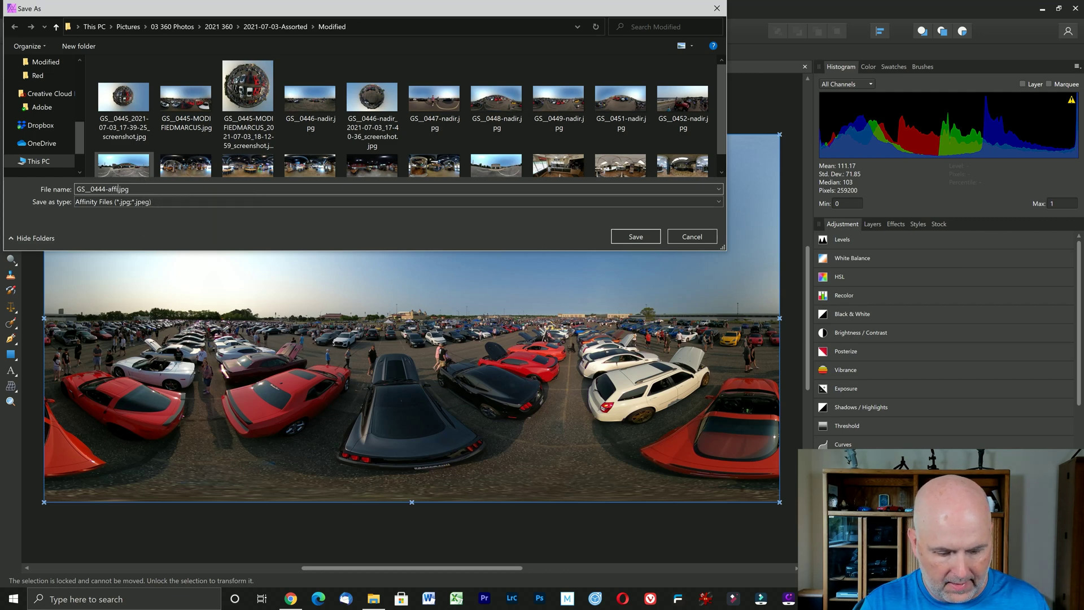
pyautogui.write('inity')
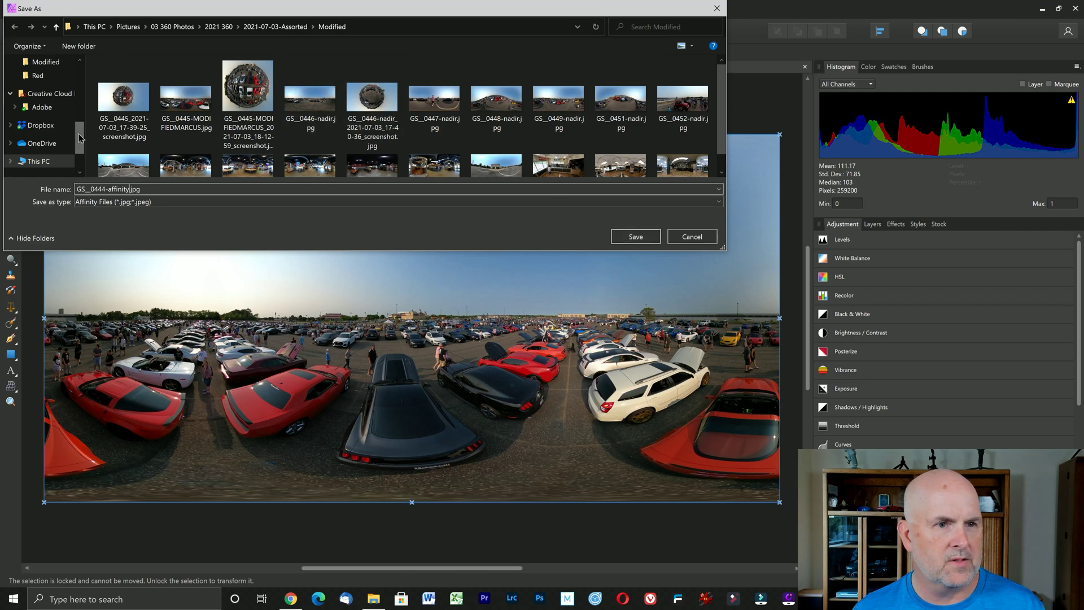
pyautogui.scroll(4, 76, 90)
pyautogui.scroll(2, 75, 91)
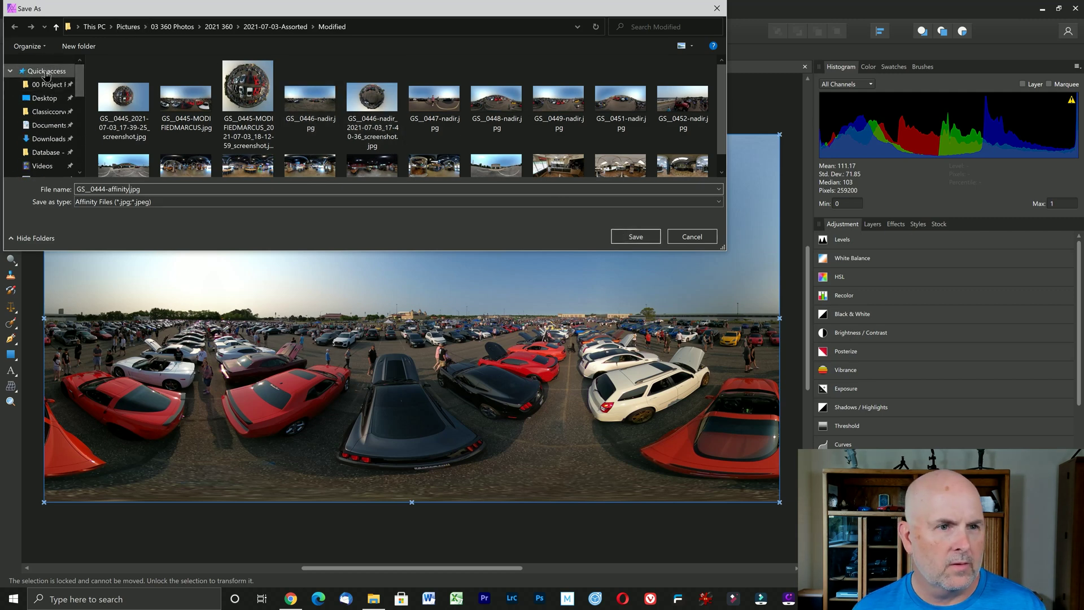
pyautogui.click(41, 100)
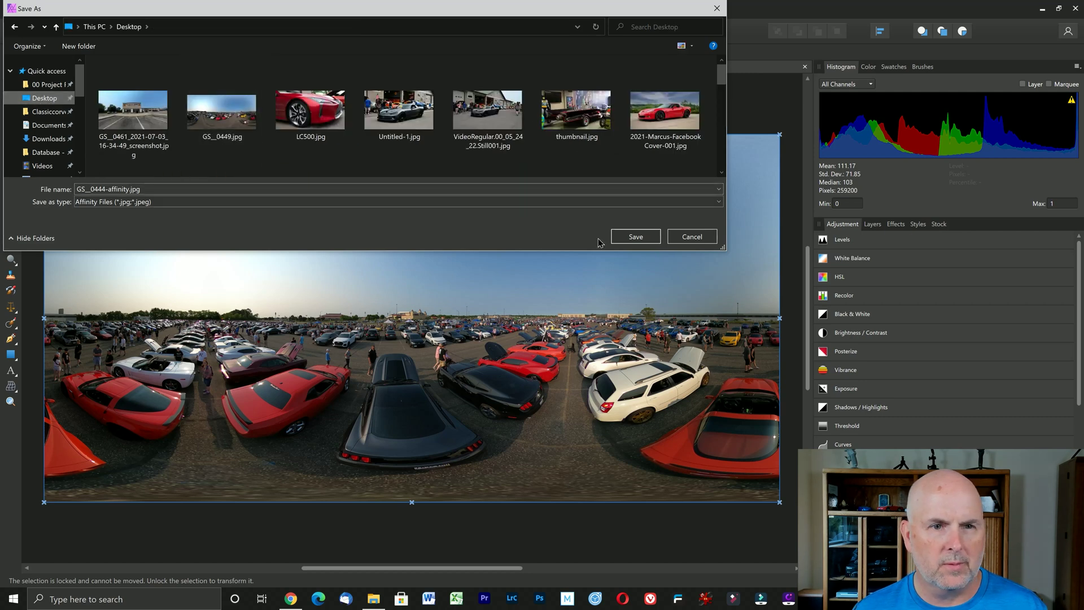
pyautogui.click(633, 238)
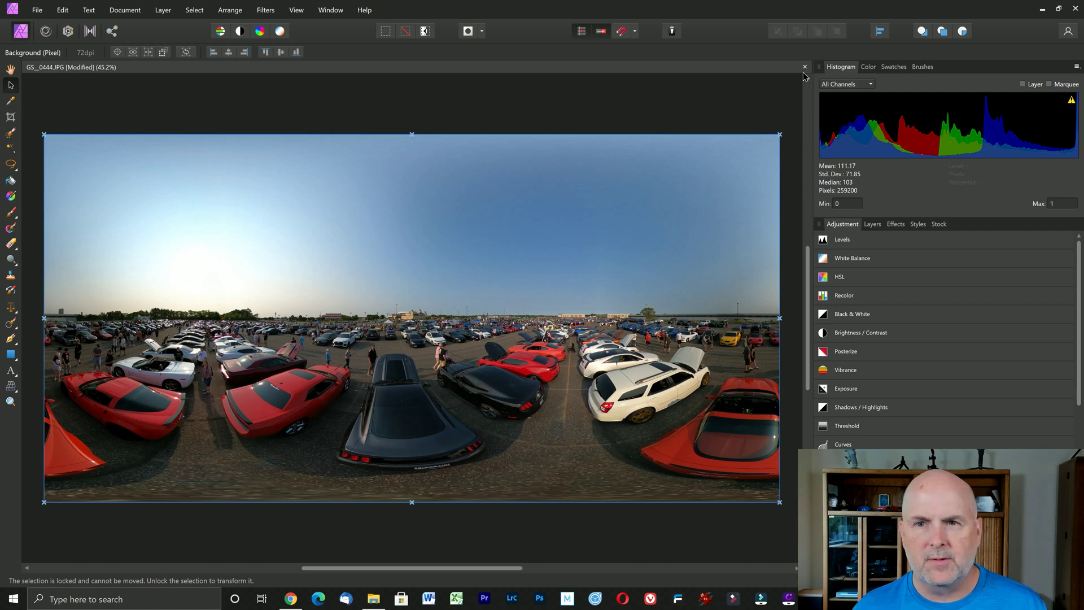
# - Switch to Insta360 Studio and import GS__0444-affinity.jpg from the Desktop folder into the footage list
pyautogui.click(1040, 8)
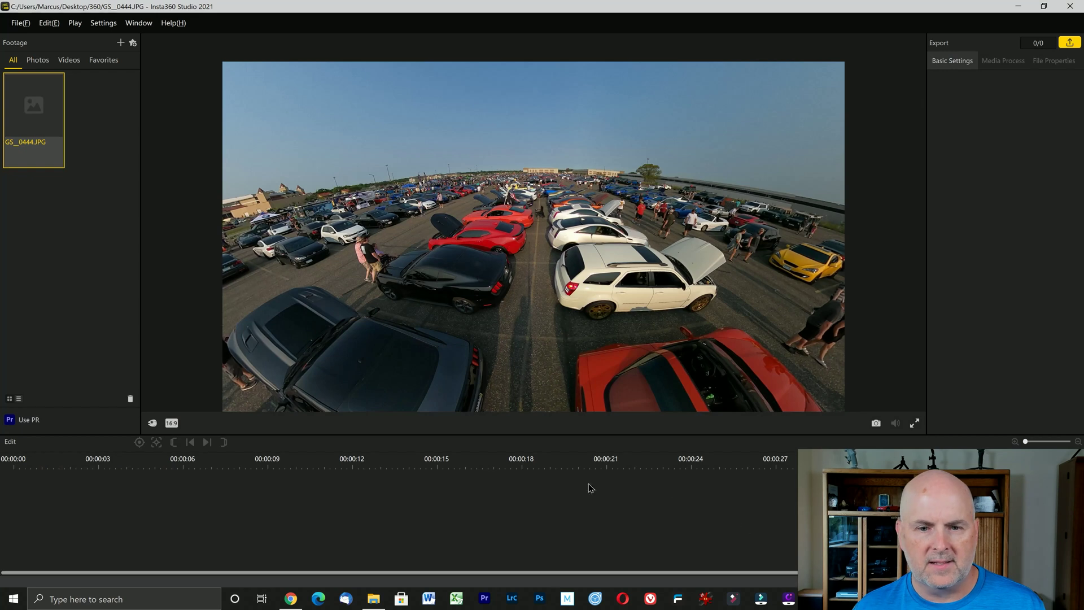
pyautogui.click(373, 598)
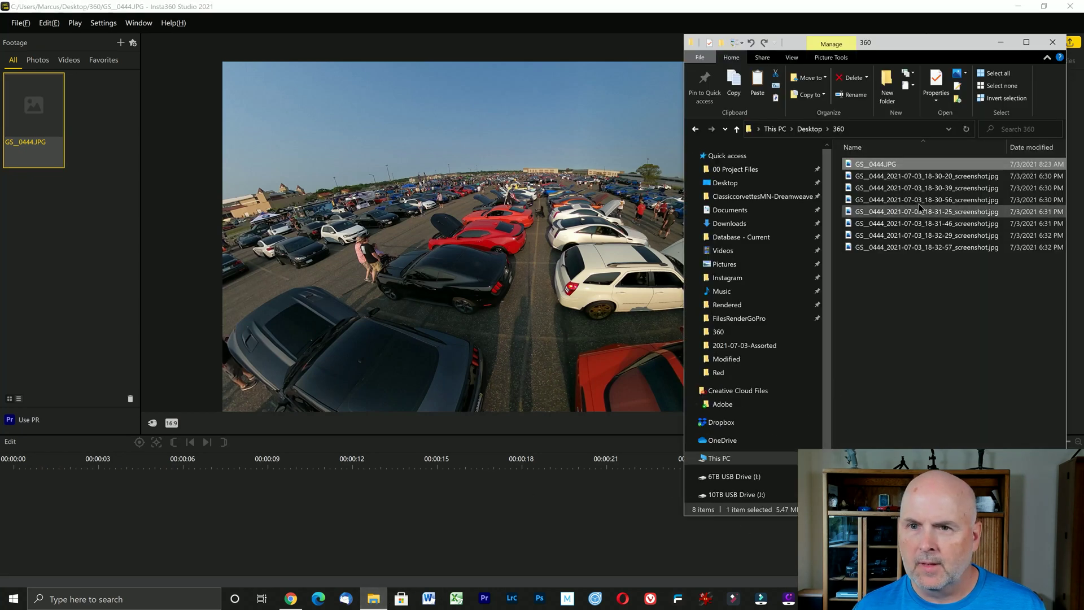
pyautogui.click(935, 306)
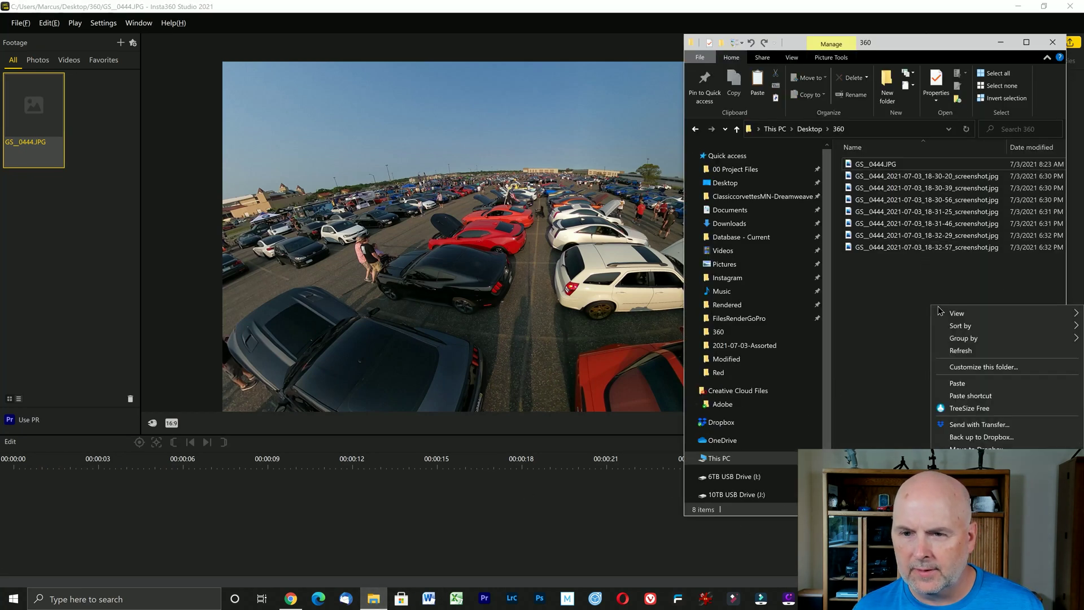
pyautogui.rightClick(935, 306)
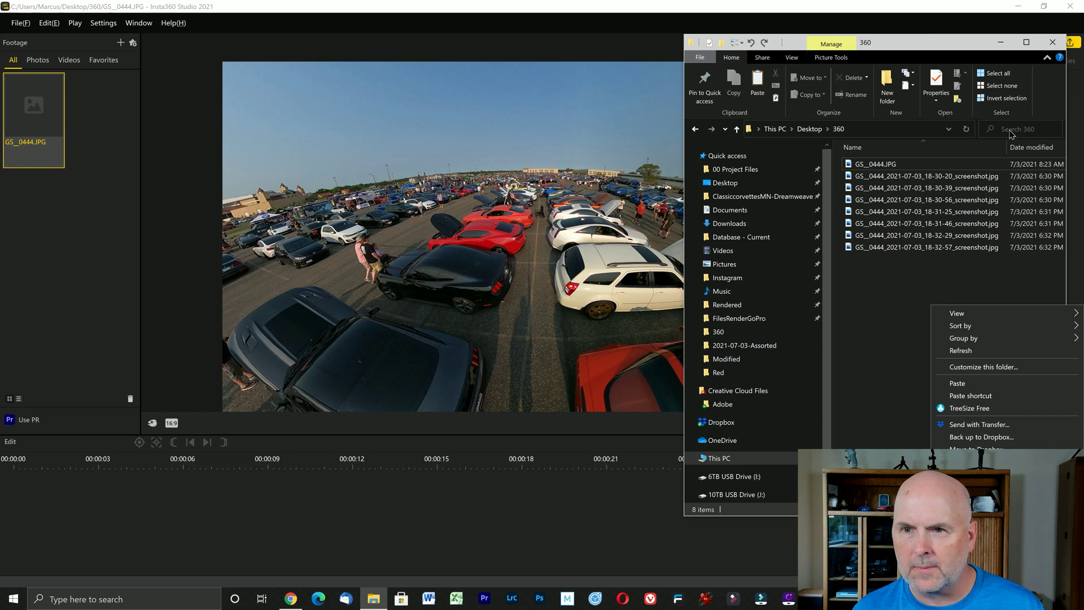
pyautogui.click(967, 129)
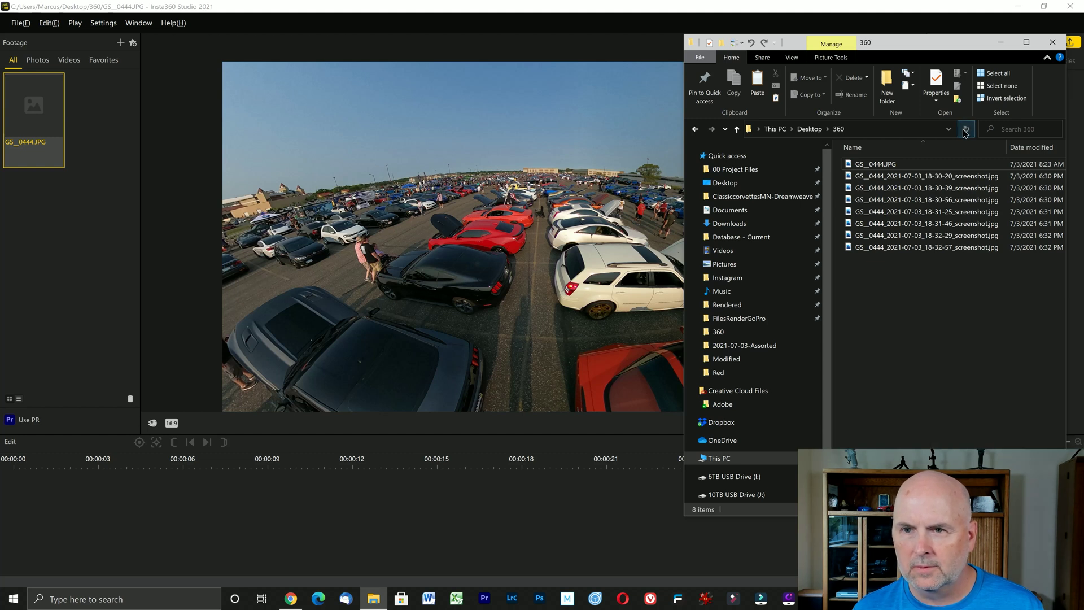
pyautogui.click(803, 130)
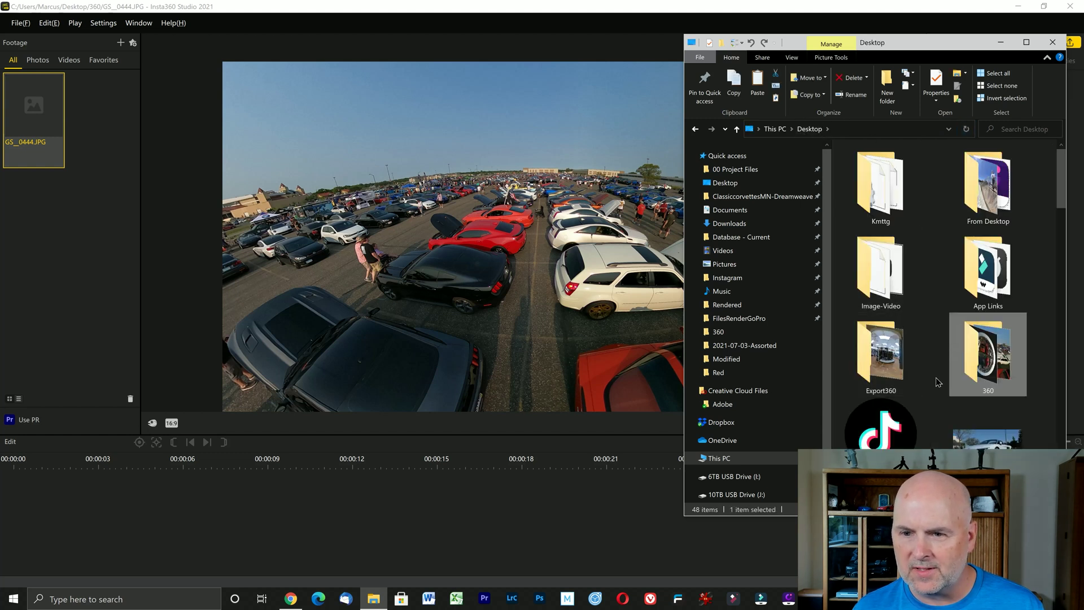
pyautogui.scroll(-5, 940, 382)
pyautogui.scroll(-4, 940, 383)
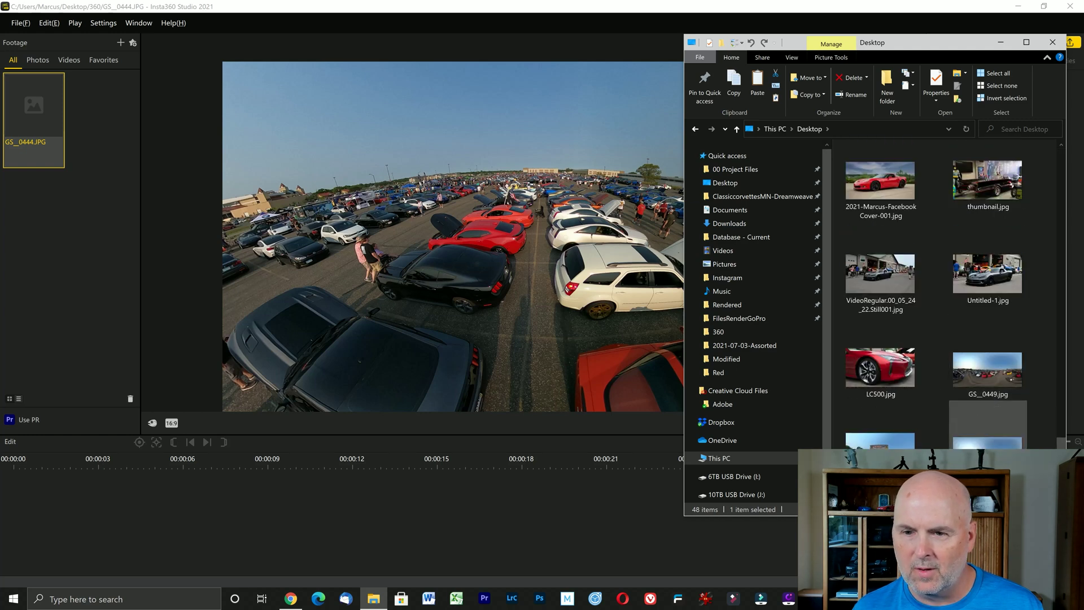
pyautogui.moveTo(988, 424); pyautogui.dragTo(103, 243)
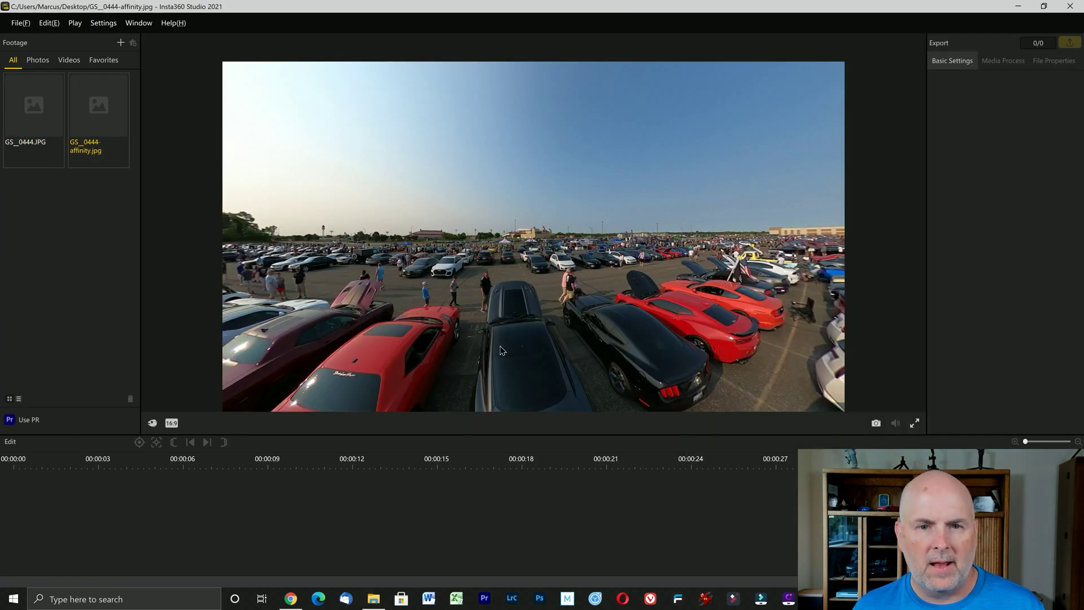
# - Look straight down in the edited 360 photo and zoom out to inspect the retouched pavement between the car rows
pyautogui.moveTo(500, 346); pyautogui.dragTo(522, 212)
pyautogui.scroll(-6, 522, 212)
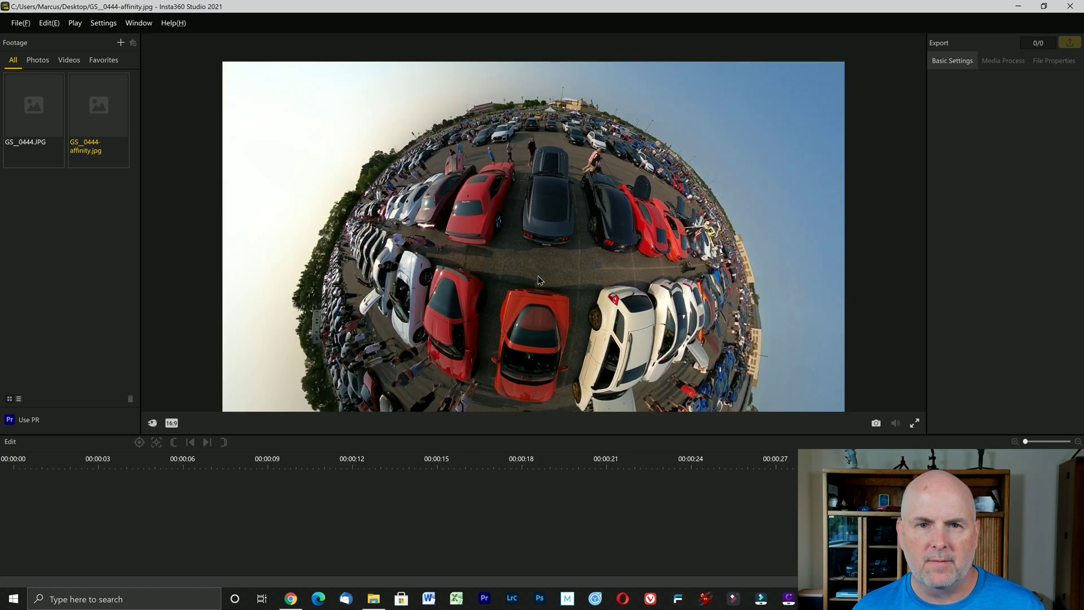
pyautogui.scroll(-3, 539, 279)
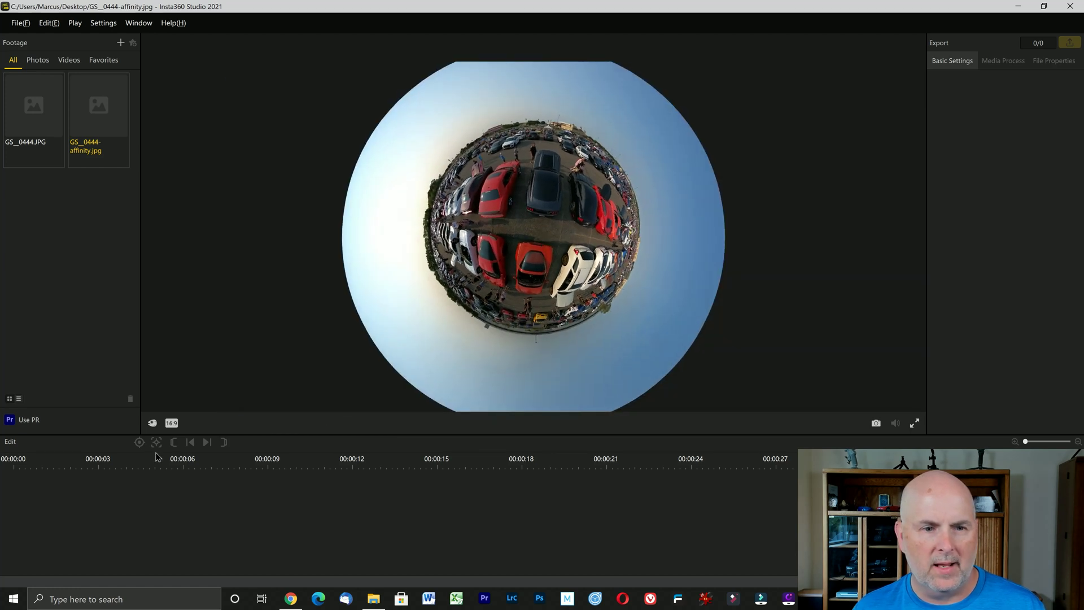
# - Switch the preview to the planet-style view mode and set the aspect ratio to 1:1
pyautogui.click(152, 425)
pyautogui.click(167, 450)
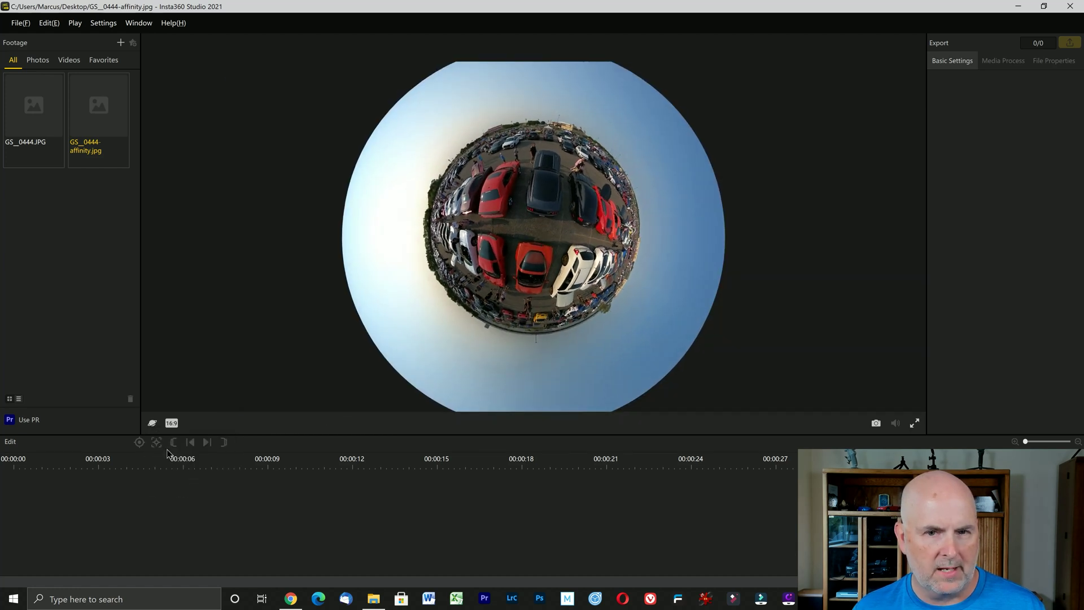
pyautogui.click(171, 426)
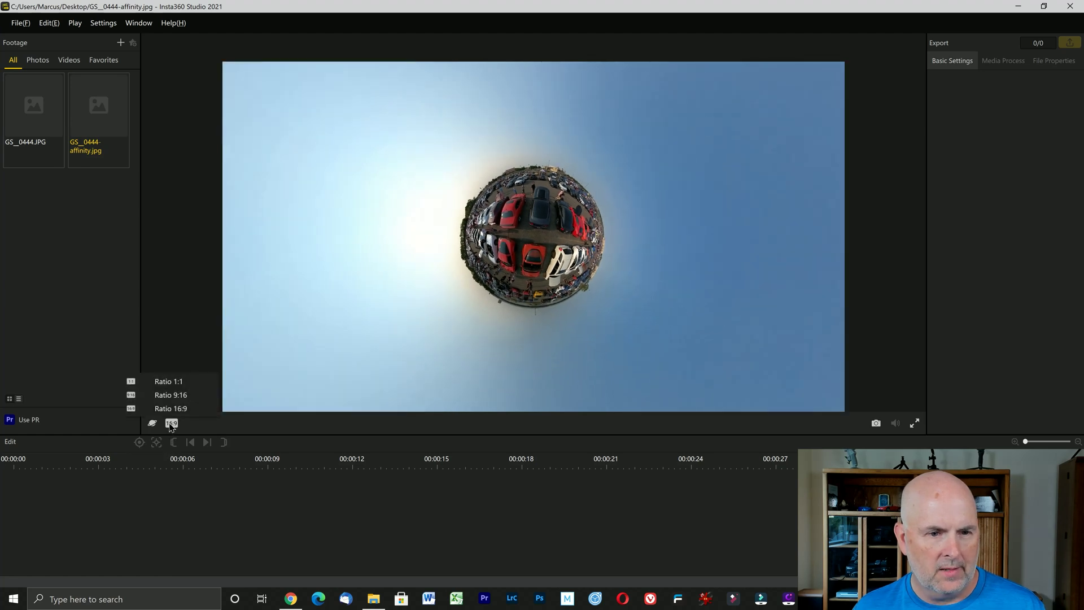
pyautogui.click(169, 382)
# - Turn the view straight down and zoom out until the whole parking lot forms a round planet surrounded by sky in the square frame
pyautogui.moveTo(546, 364); pyautogui.dragTo(533, 190)
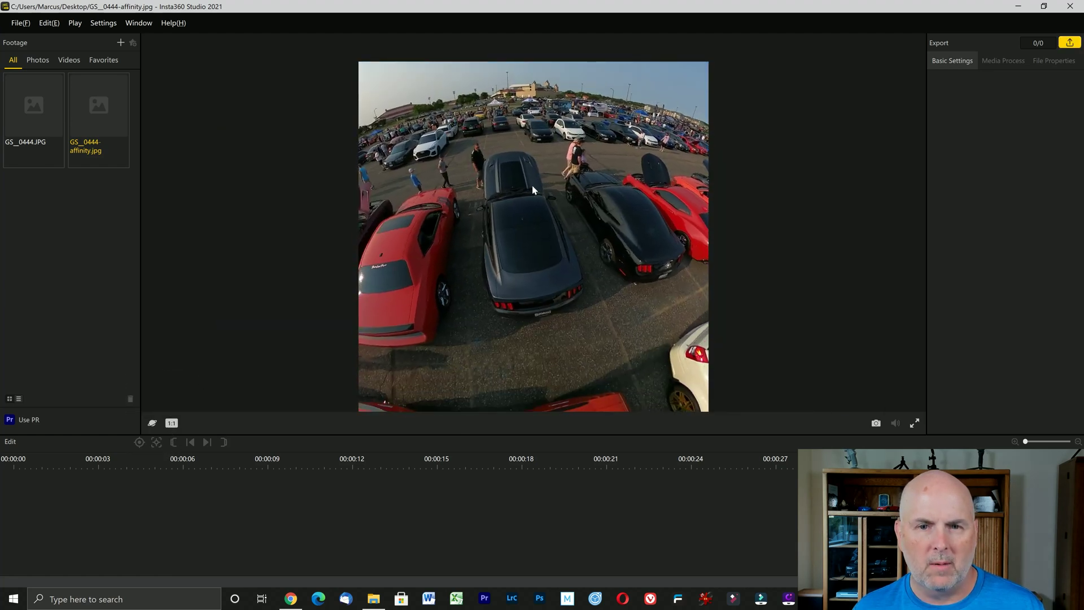
pyautogui.scroll(5, 534, 190)
pyautogui.scroll(-8, 532, 300)
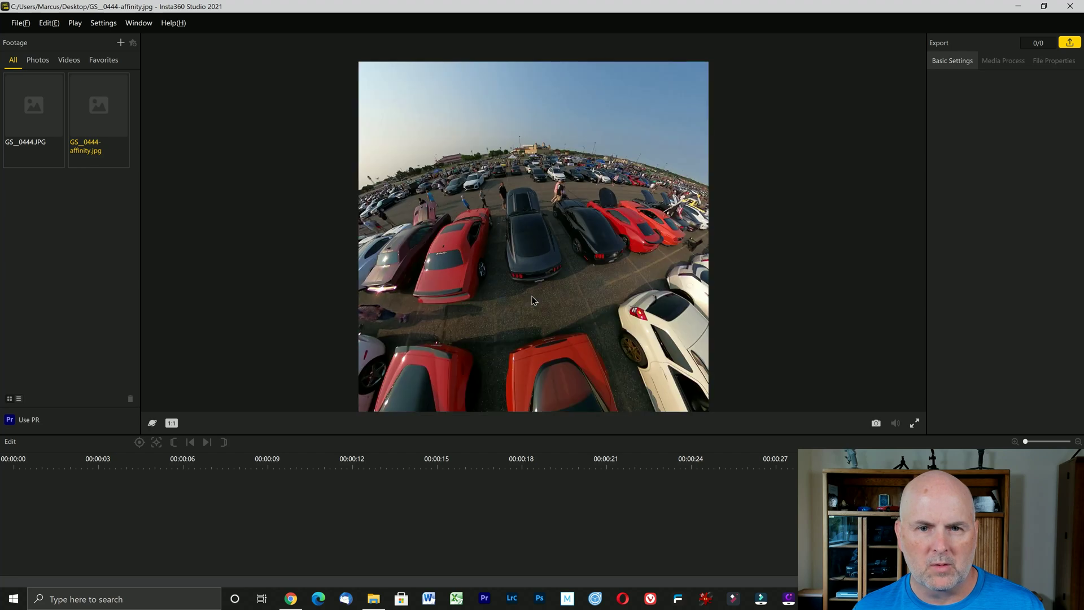
pyautogui.scroll(-5, 532, 300)
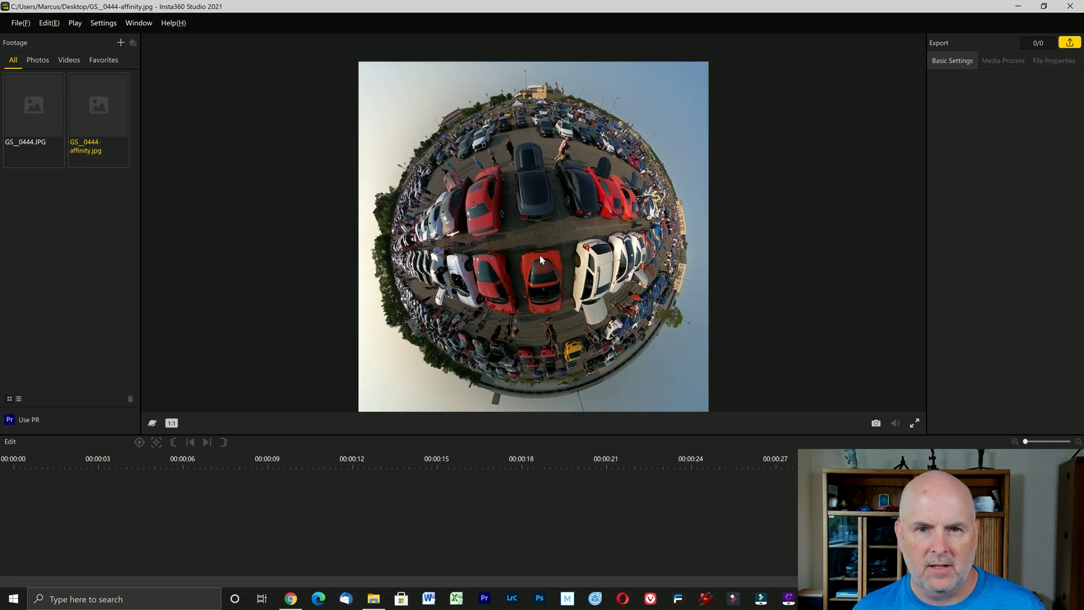
pyautogui.moveTo(540, 259); pyautogui.dragTo(552, 259)
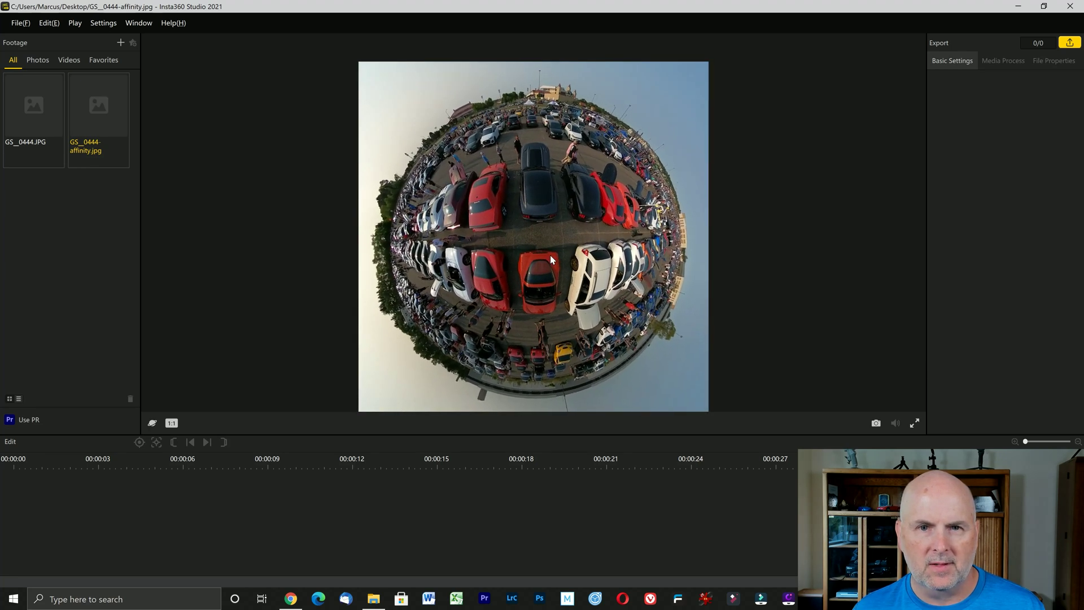
pyautogui.scroll(-3, 551, 259)
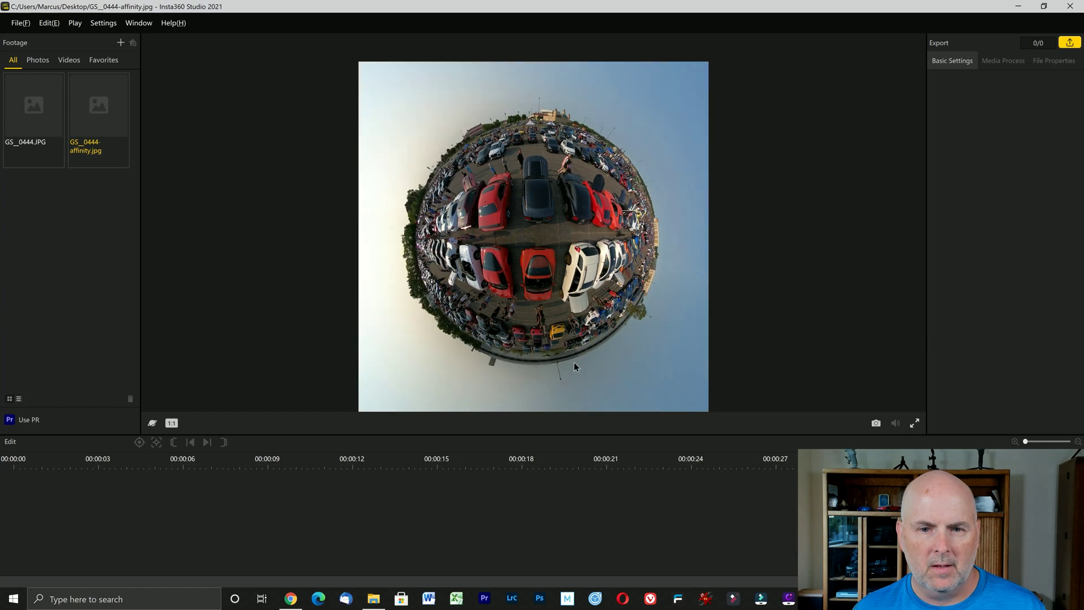
pyautogui.scroll(2, 561, 374)
pyautogui.scroll(-2, 558, 341)
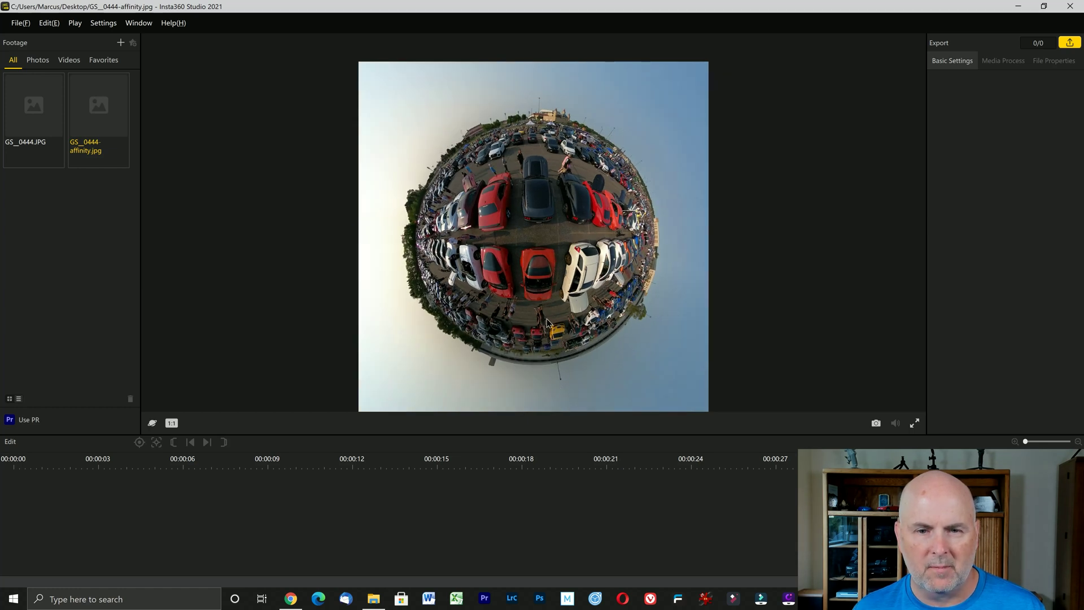
pyautogui.scroll(1, 546, 320)
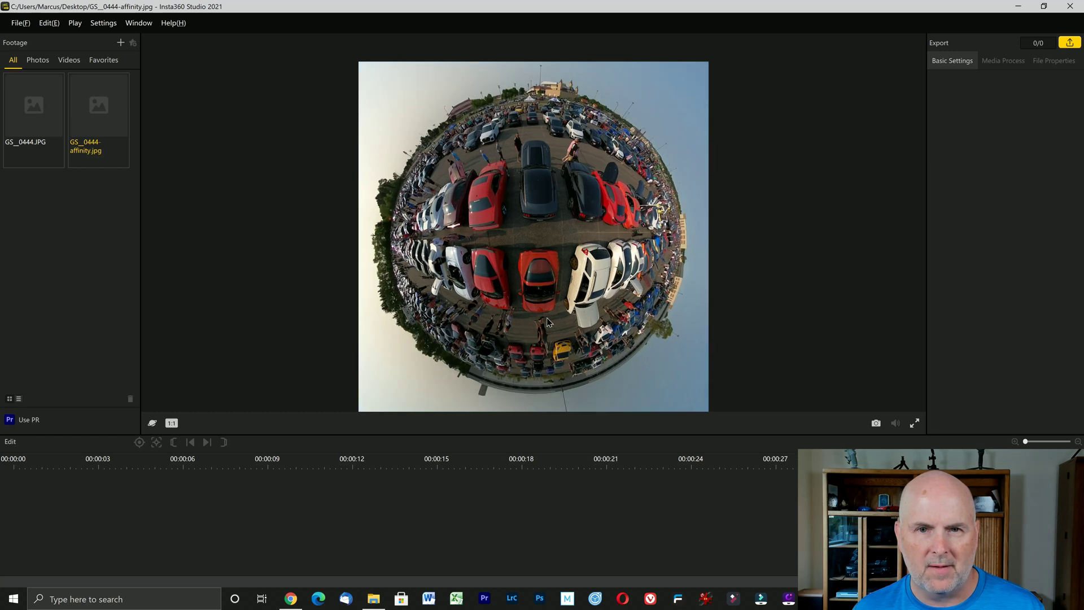
pyautogui.scroll(-1, 546, 317)
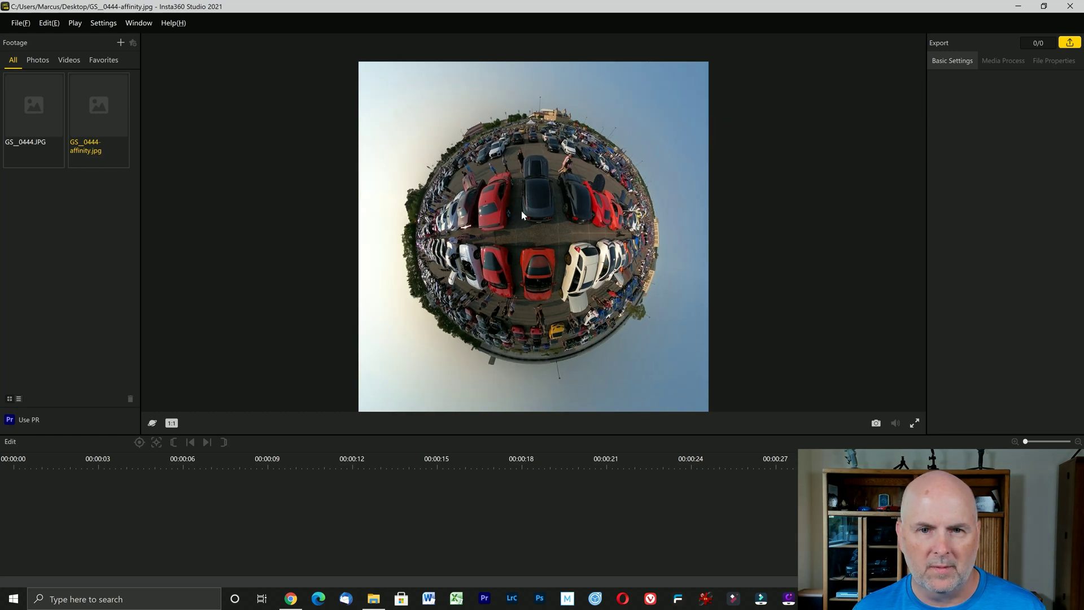
# - Save a screenshot of the square tiny planet view as a JPG on the Desktop under the suggested file name
pyautogui.click(875, 427)
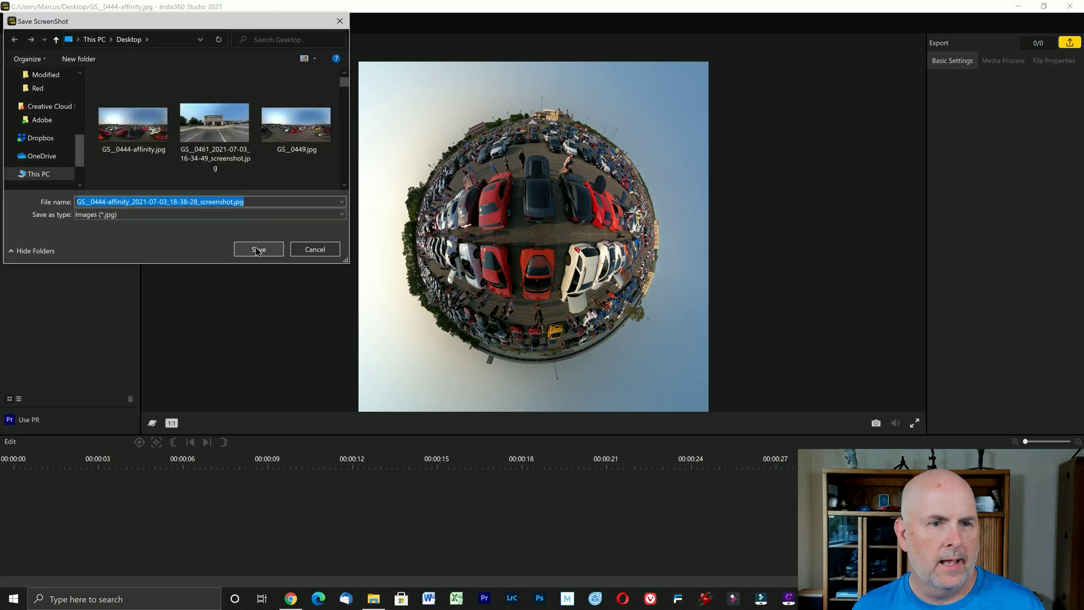
pyautogui.click(257, 250)
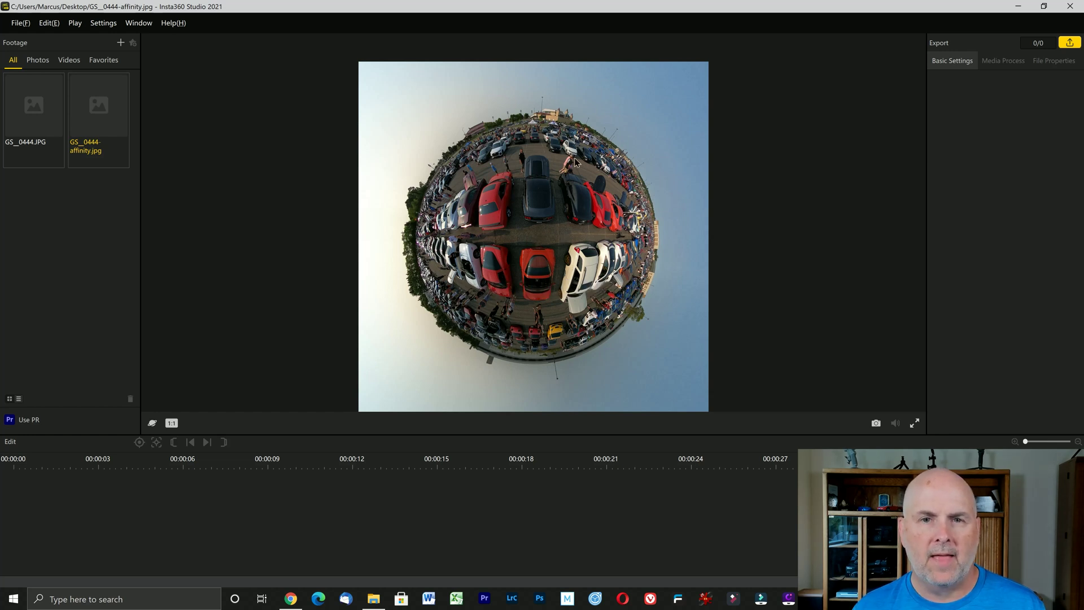
# - Set the aspect ratio to 16:9 and reframe the photo as a level horizon view over the parked cars, with sky above
pyautogui.click(171, 424)
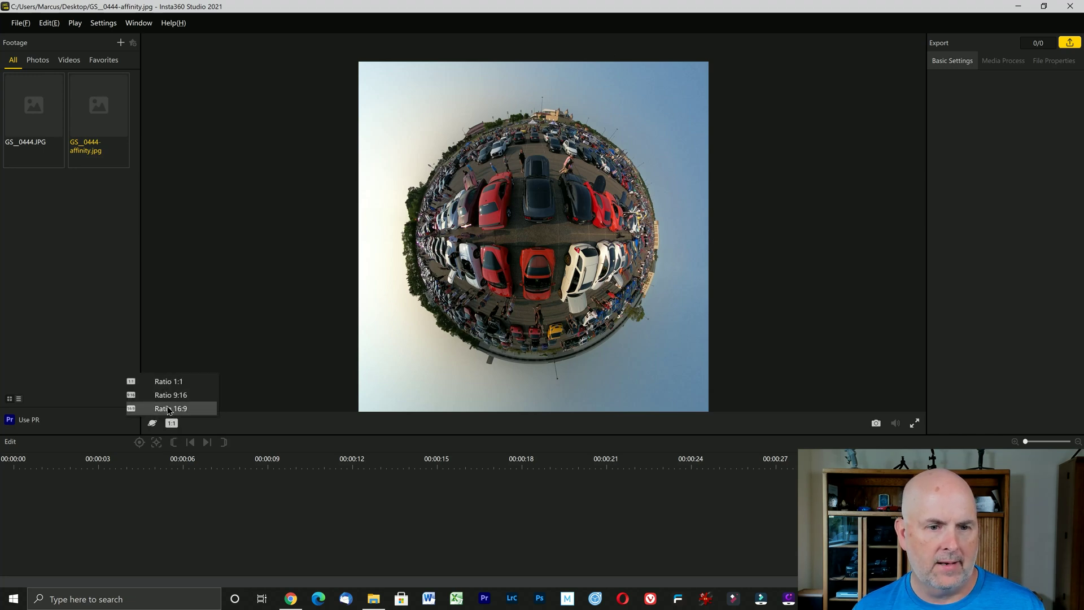
pyautogui.click(169, 408)
pyautogui.moveTo(502, 304); pyautogui.dragTo(618, 341)
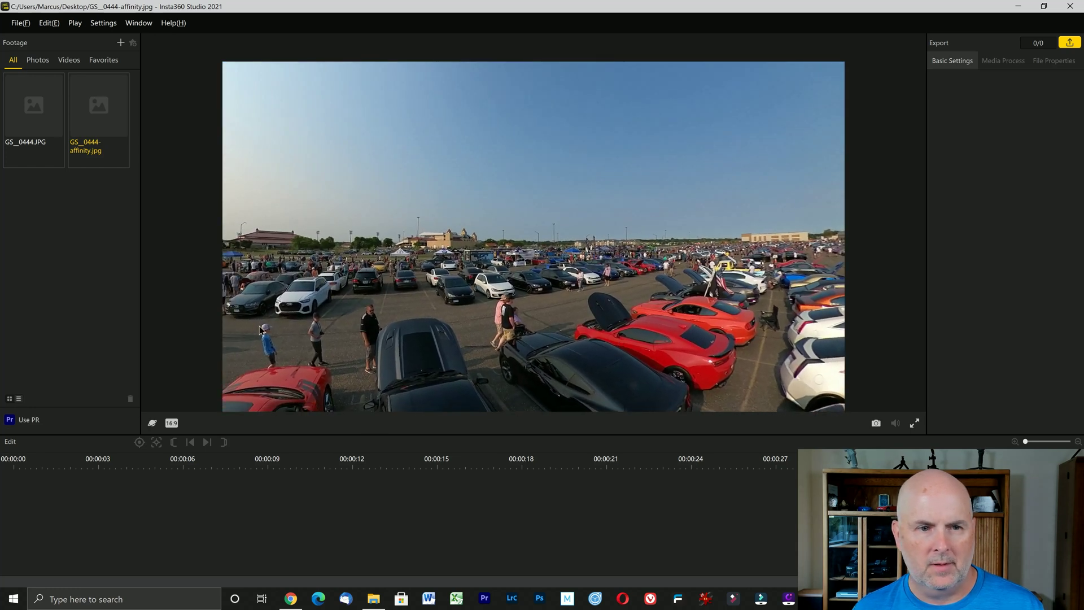
# - Save a screenshot of the 16:9 parking lot view as a JPG on the Desktop under the suggested file name
pyautogui.click(875, 424)
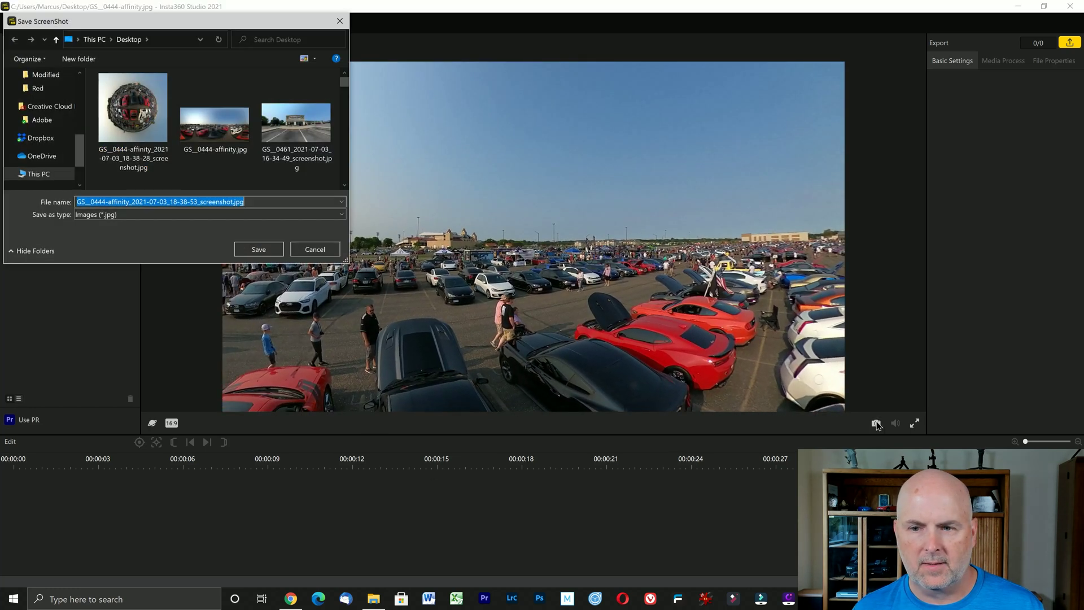
pyautogui.click(256, 249)
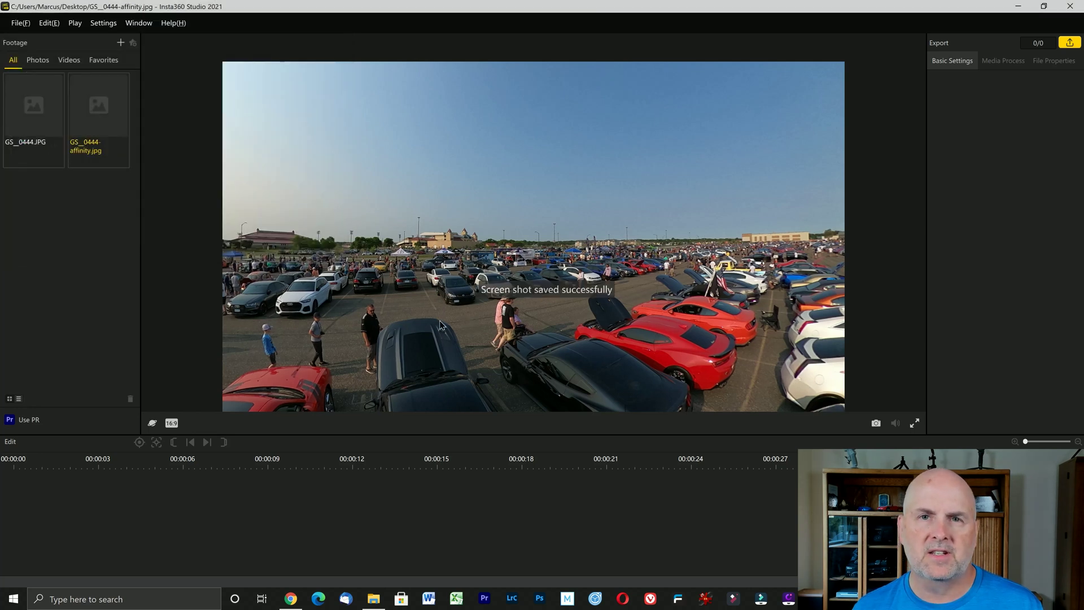
pyautogui.scroll(3, 436, 333)
pyautogui.moveTo(436, 333); pyautogui.dragTo(441, 239)
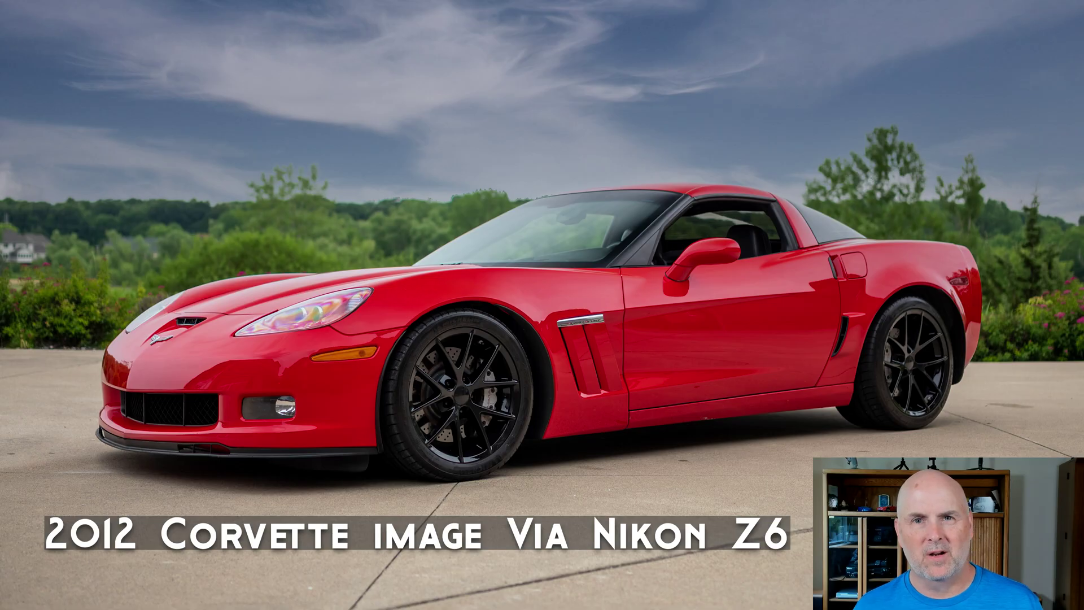